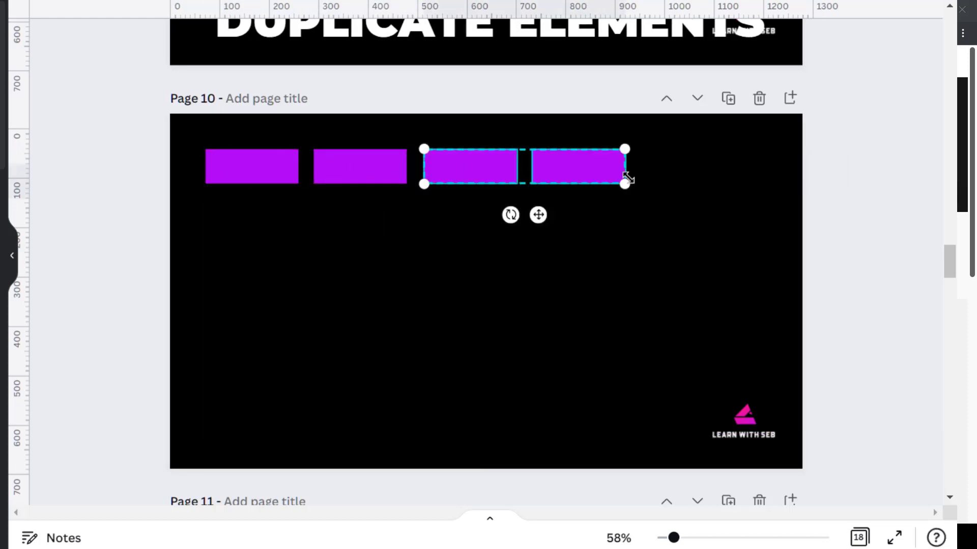
Alt-drag the two rows of purple rectangles on page 10 to make rows three and four.
{"action": "left_click_drag", "start_coordinate": [675, 176], "coordinate": [254, 199]}
{"action": "left_click_drag", "start_coordinate": [319, 167], "coordinate": [319, 215], "text": "alt"}
{"action": "left_click_drag", "start_coordinate": [656, 157], "coordinate": [251, 401]}
{"action": "left_click", "coordinate": [752, 366]}
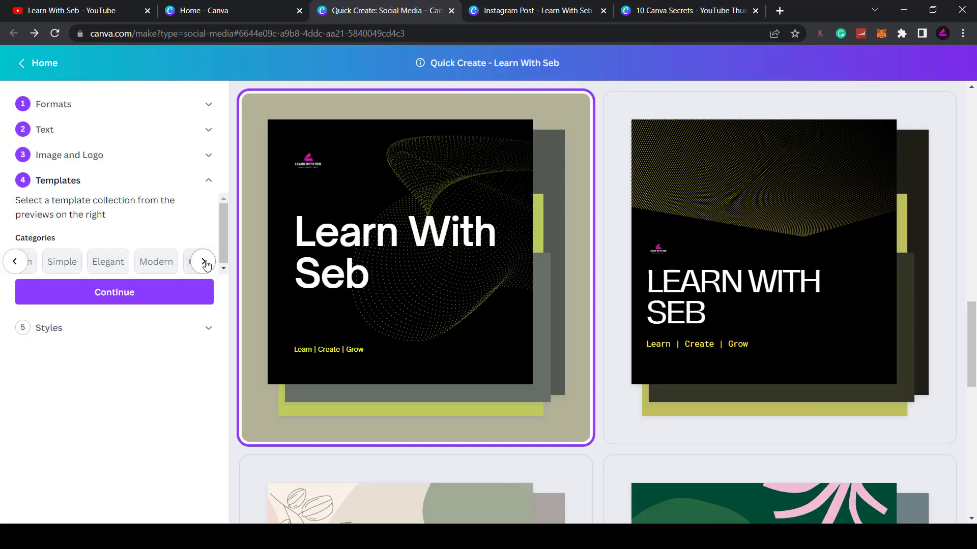
Show Geometric Quick Create templates and try Pumpkin Pie, Lemon Meringue and Mid-Century Icon palettes.
{"action": "left_click", "coordinate": [202, 262]}
{"action": "left_click", "coordinate": [173, 264]}
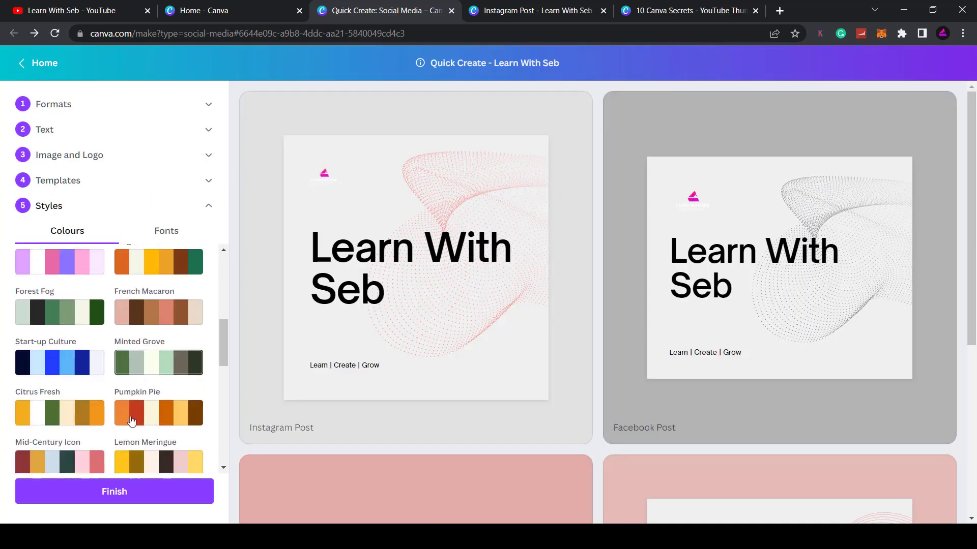
{"action": "left_click", "coordinate": [131, 421]}
{"action": "left_click", "coordinate": [158, 462]}
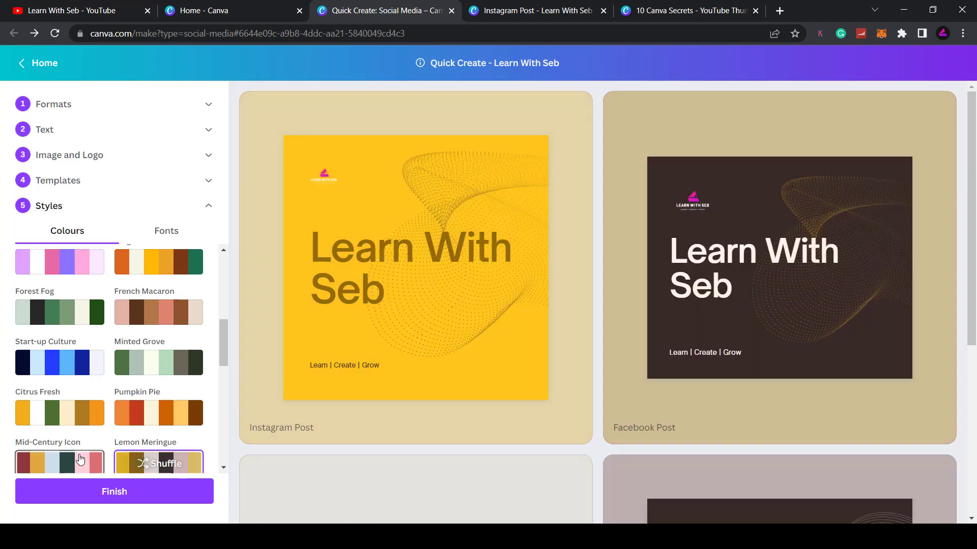
{"action": "left_click", "coordinate": [80, 460]}
{"action": "scroll", "coordinate": [80, 433], "scroll_direction": "down", "scroll_amount": 5}
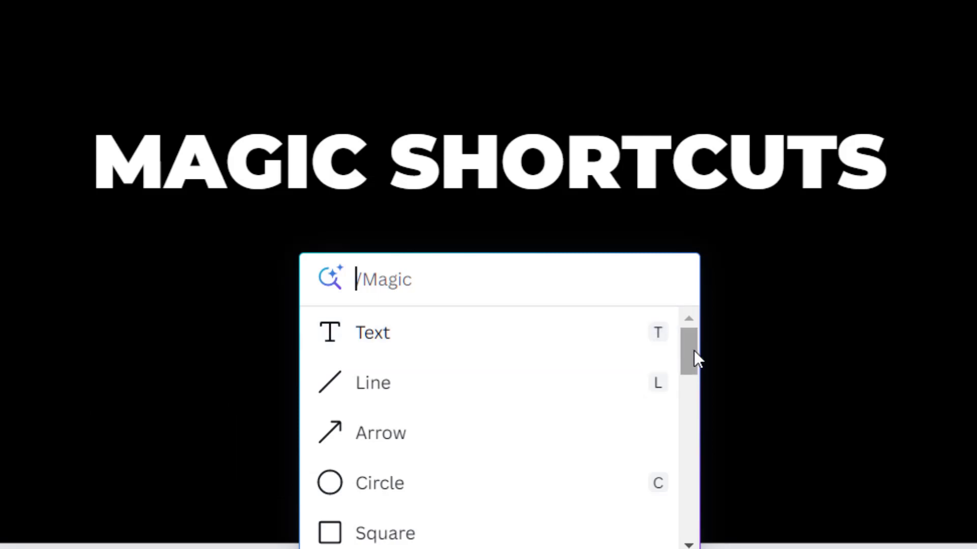
Scroll the Magic shortcuts list and choose Logos to show the brand kit's logos.
{"action": "scroll", "coordinate": [693, 356], "scroll_direction": "down", "scroll_amount": 1}
{"action": "mouse_move", "coordinate": [694, 363]}
{"action": "left_mouse_down"}
{"action": "mouse_move", "coordinate": [685, 434]}
{"action": "mouse_move", "coordinate": [708, 540]}
{"action": "left_mouse_up"}
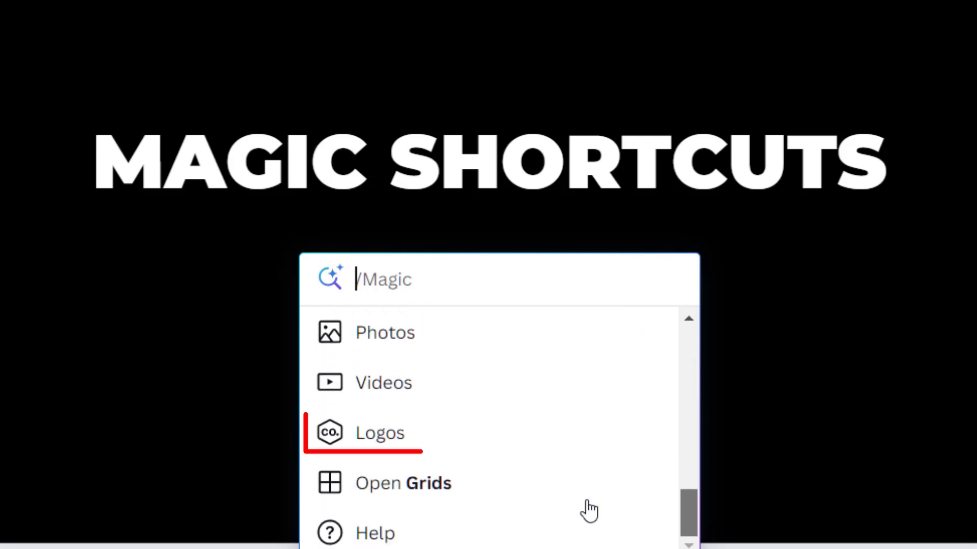
{"action": "left_click", "coordinate": [385, 437]}
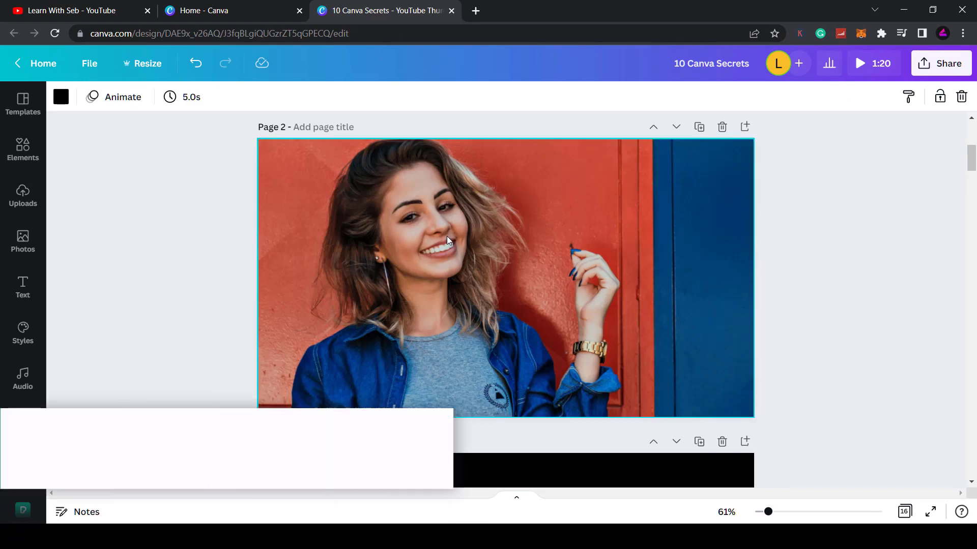
Apply Background Remover from Edit image to the smiling woman's photo on page 2.
{"action": "left_click", "coordinate": [443, 328]}
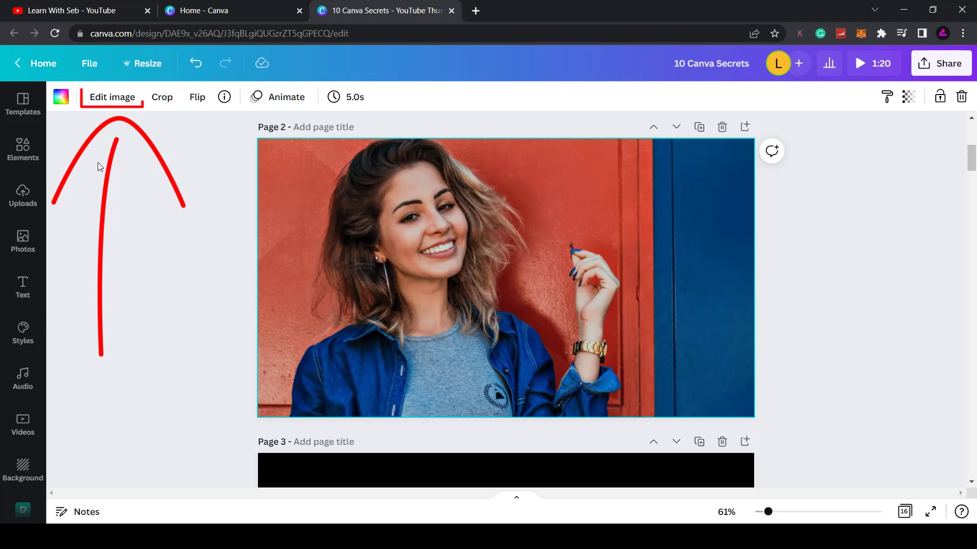
{"action": "left_click", "coordinate": [105, 104]}
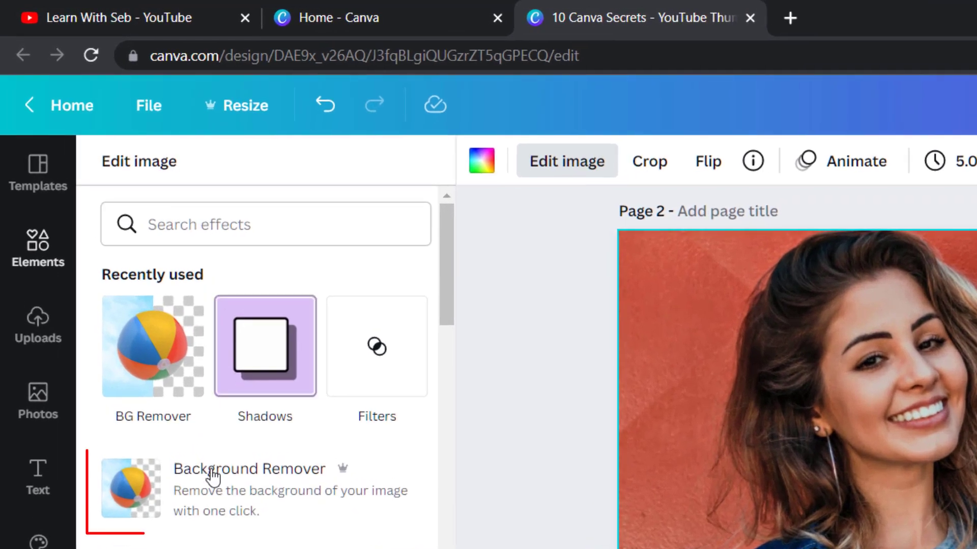
{"action": "left_click", "coordinate": [144, 493]}
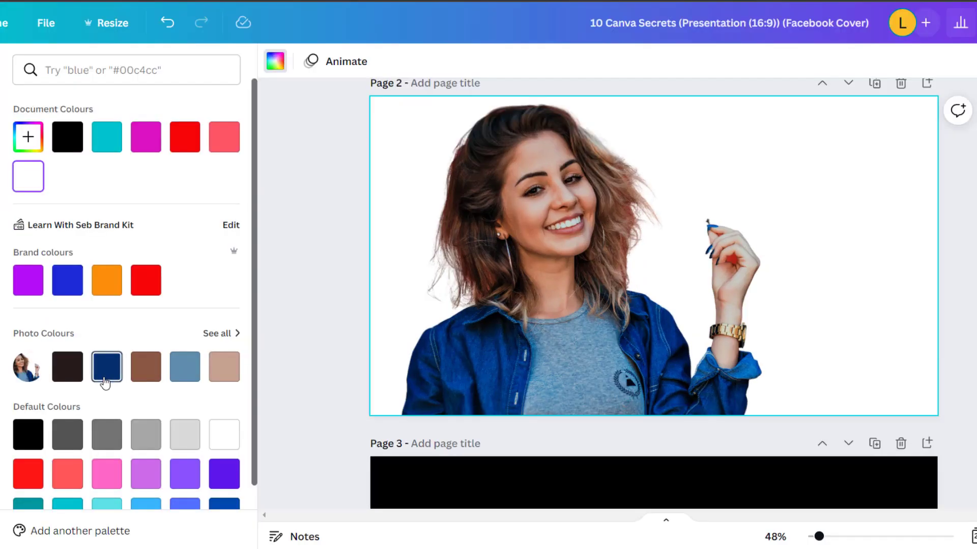
Try coral, orchid, violet, yellow, lime and green page backgrounds behind the cut-out photo.
{"action": "scroll", "coordinate": [97, 382], "scroll_direction": "down", "scroll_amount": 2}
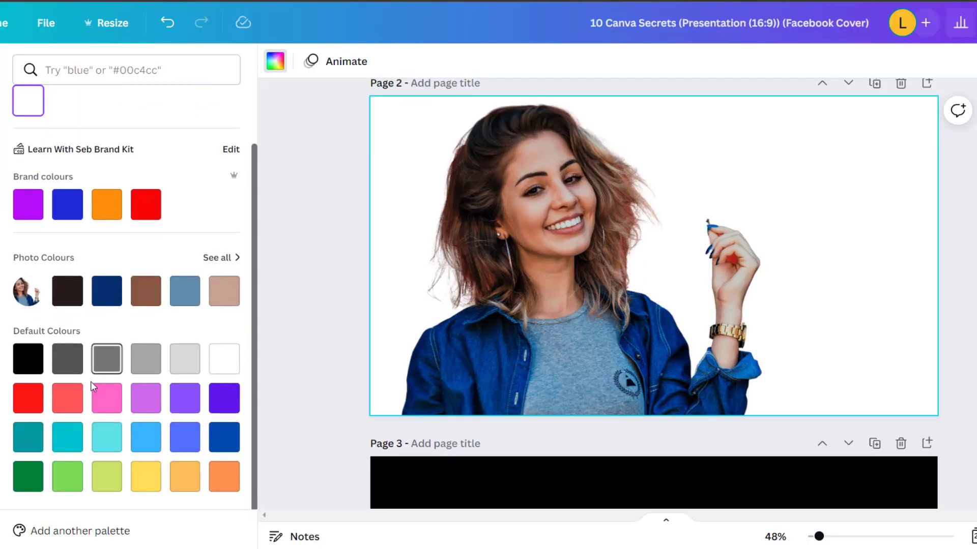
{"action": "left_click", "coordinate": [66, 399]}
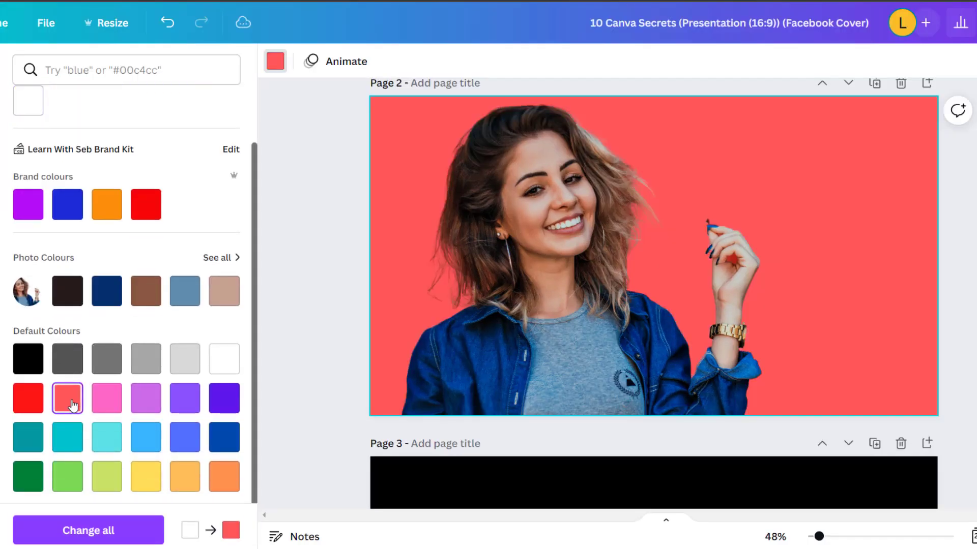
{"action": "left_click", "coordinate": [150, 400]}
{"action": "left_click", "coordinate": [194, 405]}
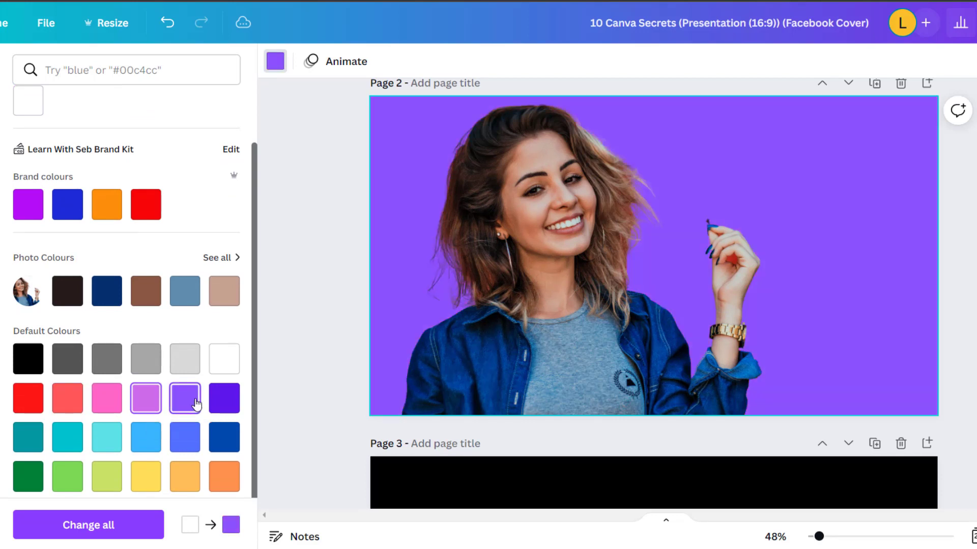
{"action": "left_click", "coordinate": [145, 481]}
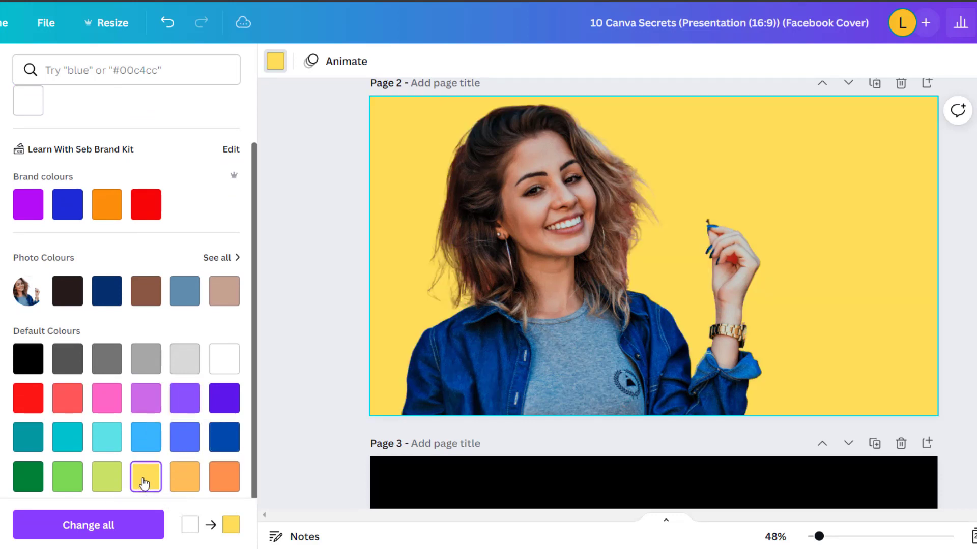
{"action": "left_click", "coordinate": [110, 479]}
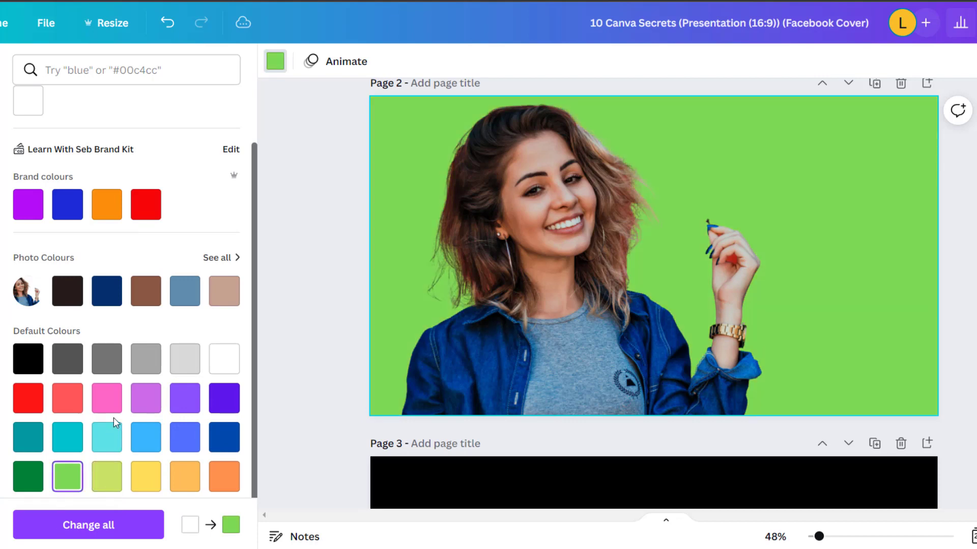
{"action": "left_click", "coordinate": [58, 481]}
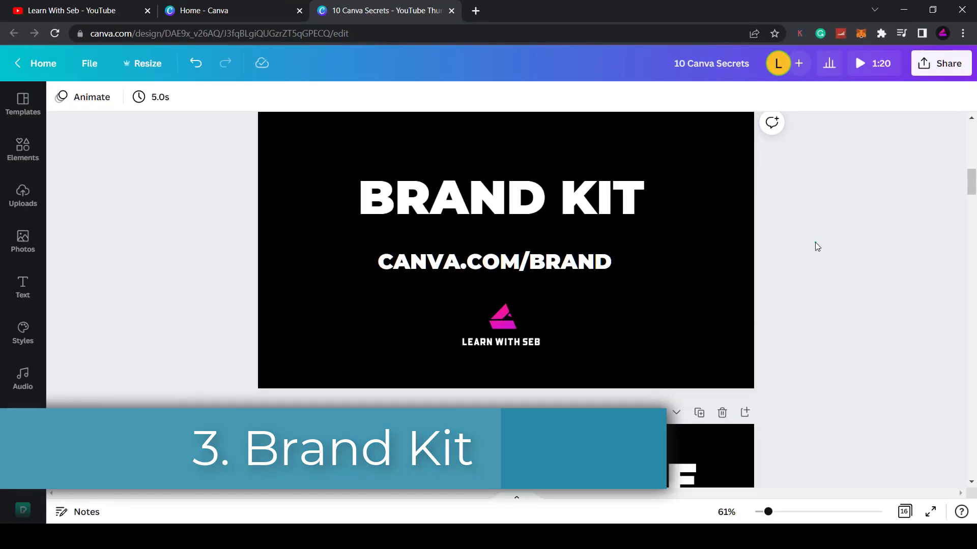
Select the BRAND KIT page and bring up its colour options.
{"action": "scroll", "coordinate": [814, 242], "scroll_direction": "up", "scroll_amount": 1}
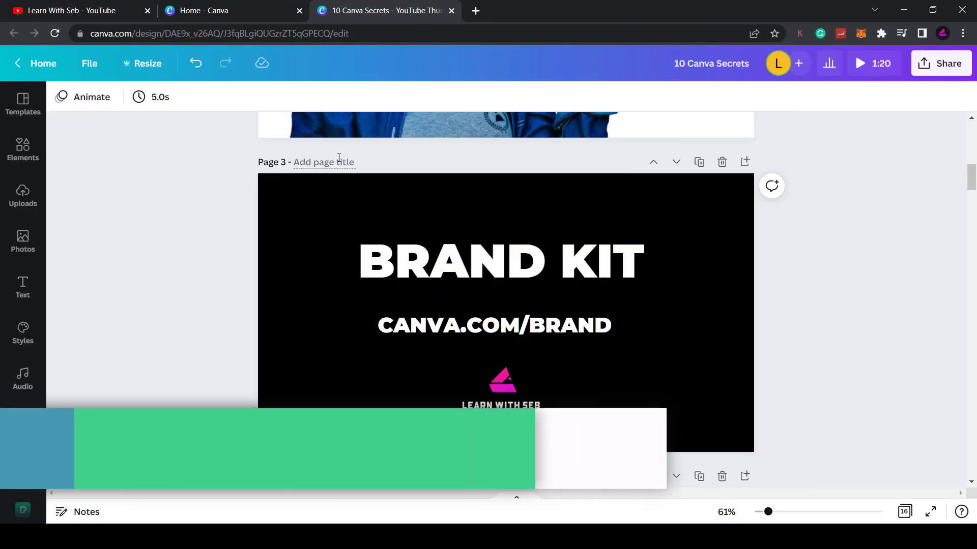
{"action": "left_click", "coordinate": [304, 209]}
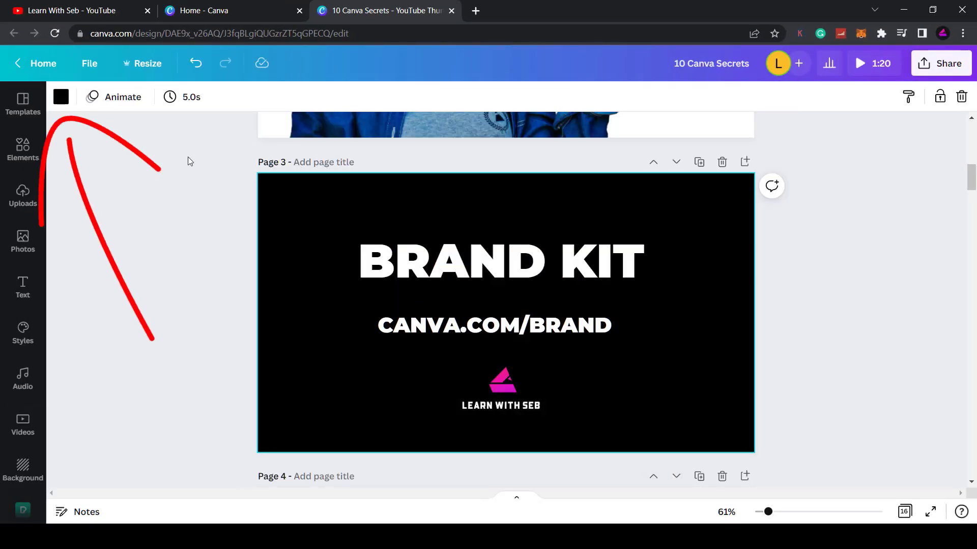
{"action": "left_click", "coordinate": [60, 99]}
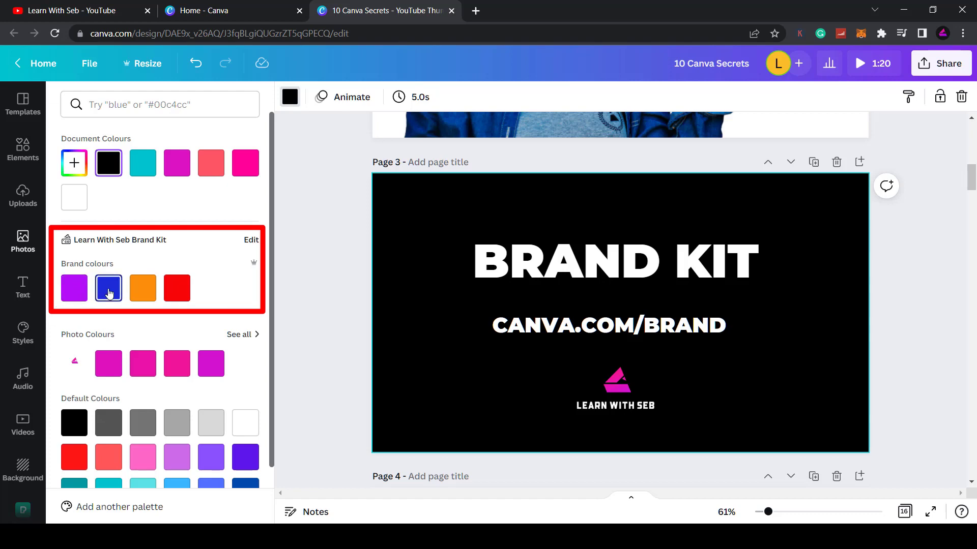
Review the brand kit settings, expanding Brand logos and Brand fonts, then close them.
{"action": "left_click", "coordinate": [251, 241]}
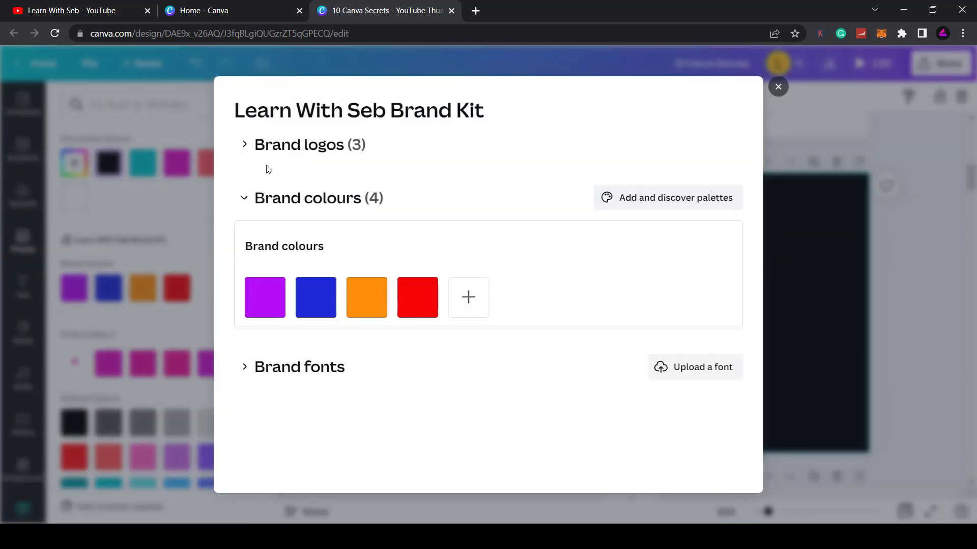
{"action": "left_click", "coordinate": [246, 146]}
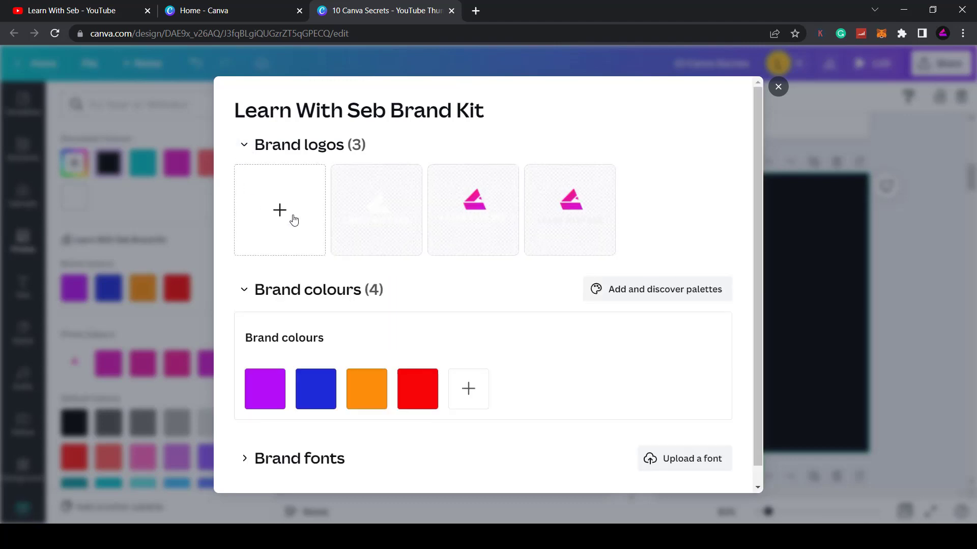
{"action": "scroll", "coordinate": [314, 356], "scroll_direction": "down", "scroll_amount": 1}
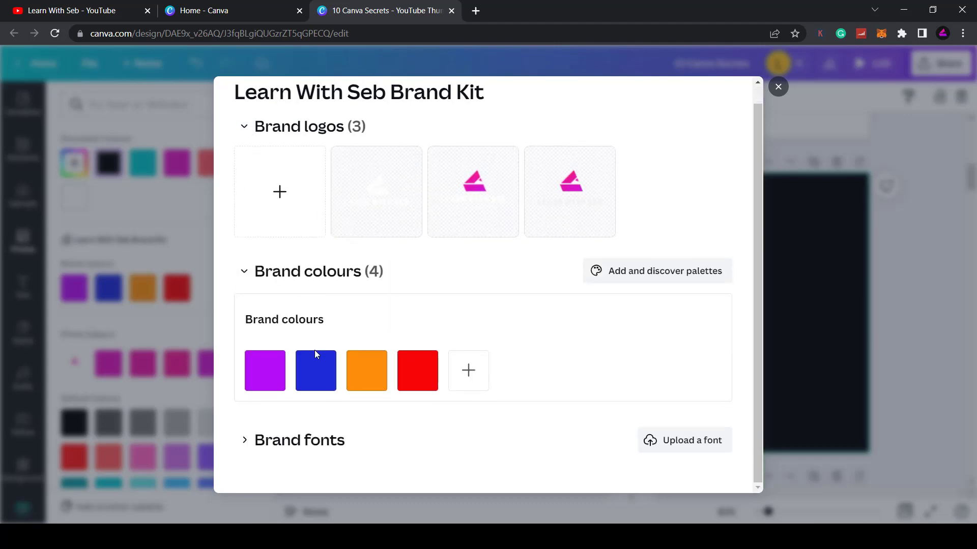
{"action": "left_click", "coordinate": [244, 439]}
{"action": "scroll", "coordinate": [351, 414], "scroll_direction": "down", "scroll_amount": 4}
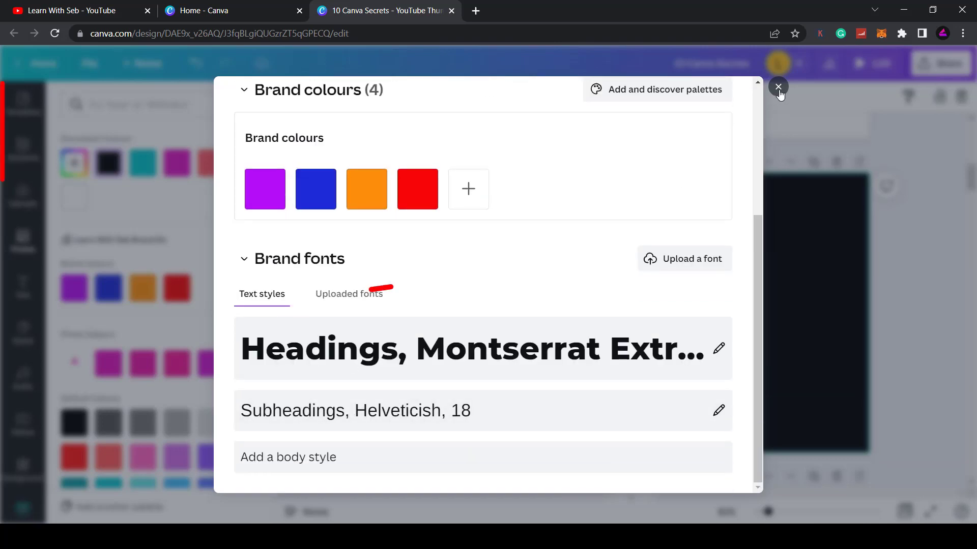
{"action": "left_click", "coordinate": [778, 89]}
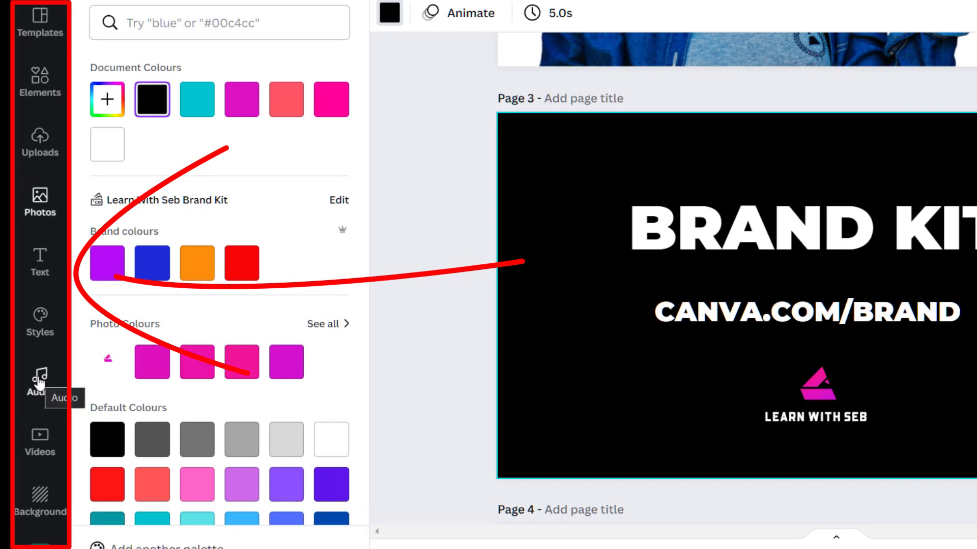
Drag the white and middle brand kit logos from the Logos panel onto the BRAND KIT page.
{"action": "left_click", "coordinate": [35, 271]}
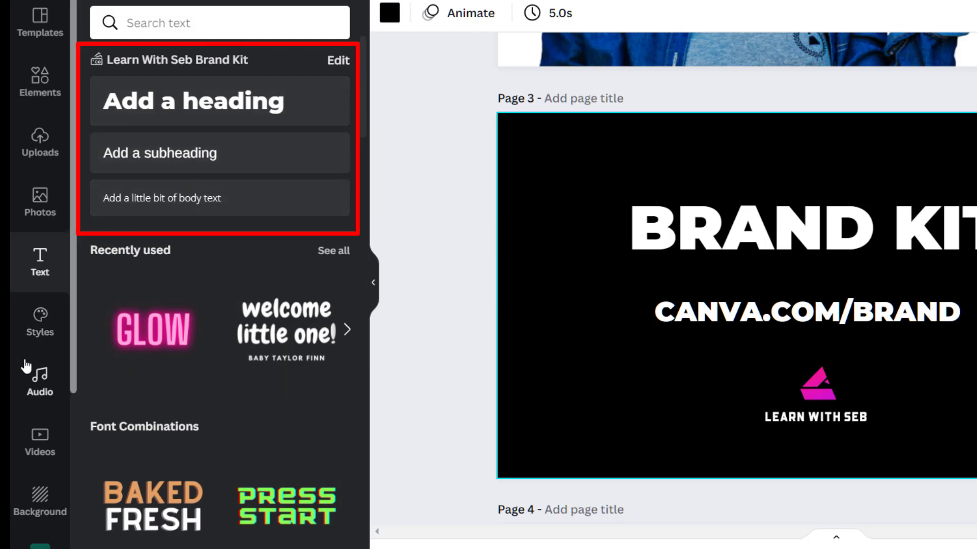
{"action": "scroll", "coordinate": [25, 365], "scroll_direction": "down", "scroll_amount": 5}
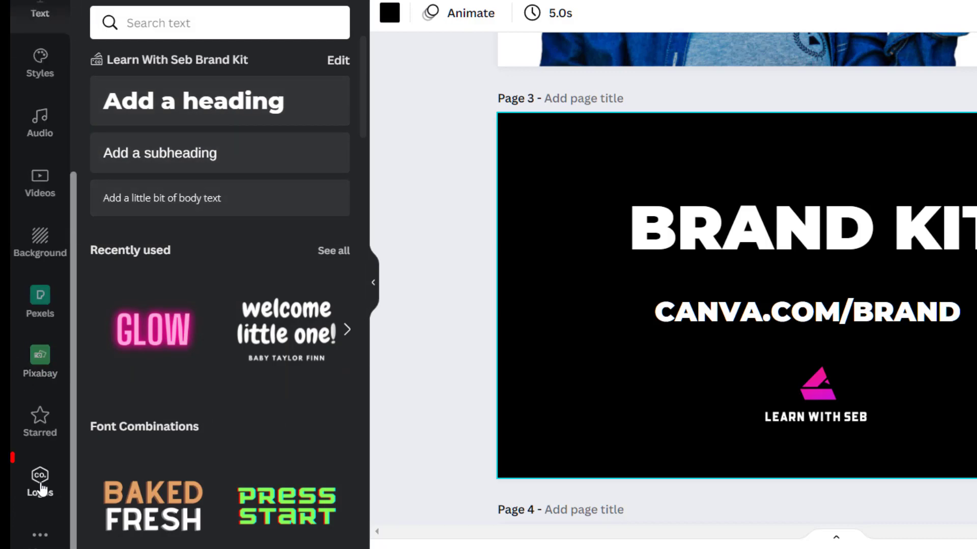
{"action": "left_click", "coordinate": [42, 489]}
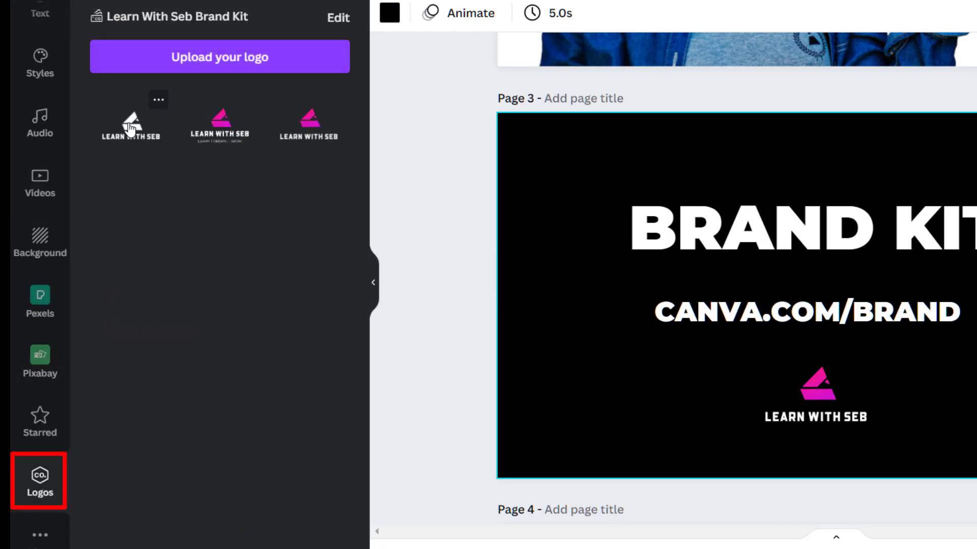
{"action": "left_click_drag", "start_coordinate": [131, 128], "coordinate": [928, 360]}
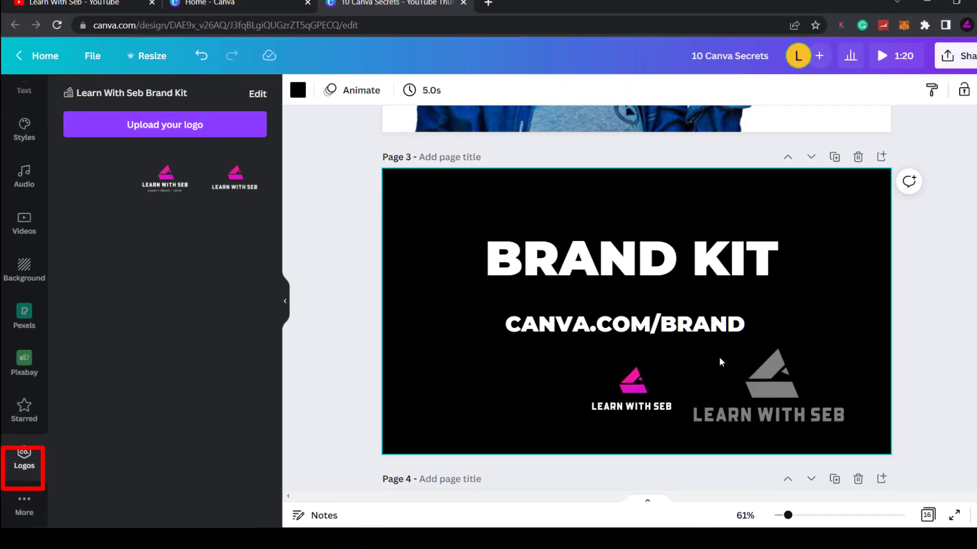
{"action": "left_click_drag", "start_coordinate": [720, 362], "coordinate": [721, 362]}
{"action": "mouse_move", "coordinate": [151, 186]}
{"action": "left_mouse_down"}
{"action": "mouse_move", "coordinate": [458, 307]}
{"action": "mouse_move", "coordinate": [419, 331]}
{"action": "mouse_move", "coordinate": [405, 325]}
{"action": "left_mouse_up"}
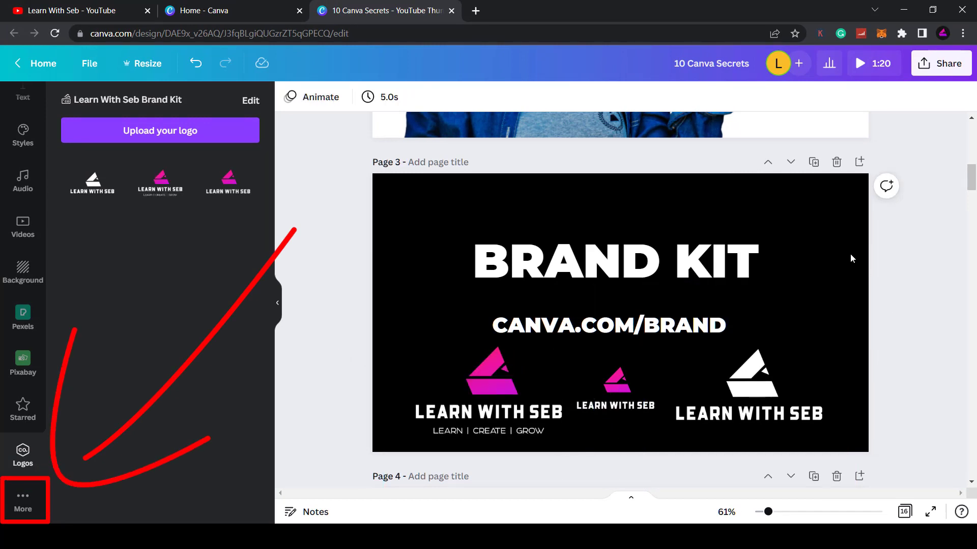
{"action": "left_click", "coordinate": [834, 258]}
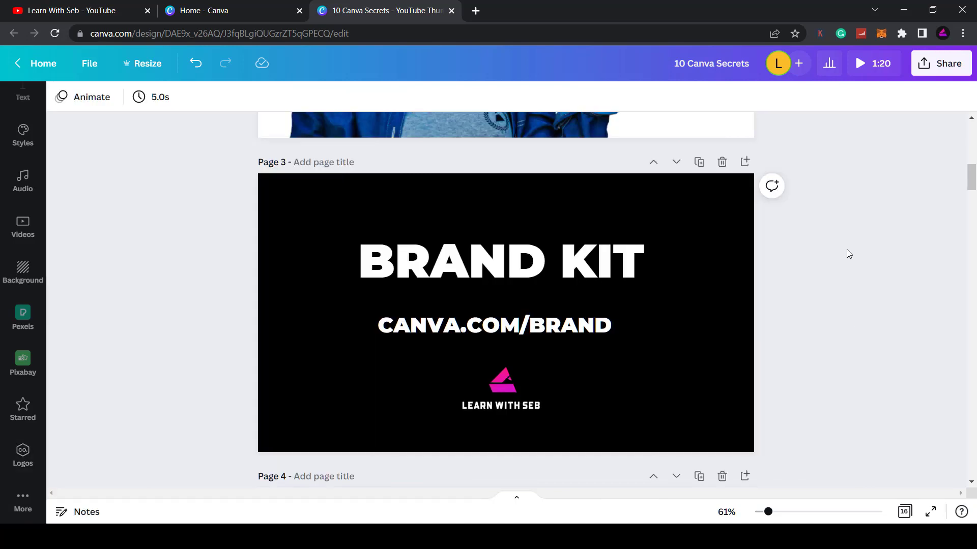
Autoscroll to the QUICK CREATE slide, then open Quick Create from Home's Social media designs.
{"action": "middle_click", "coordinate": [846, 249]}
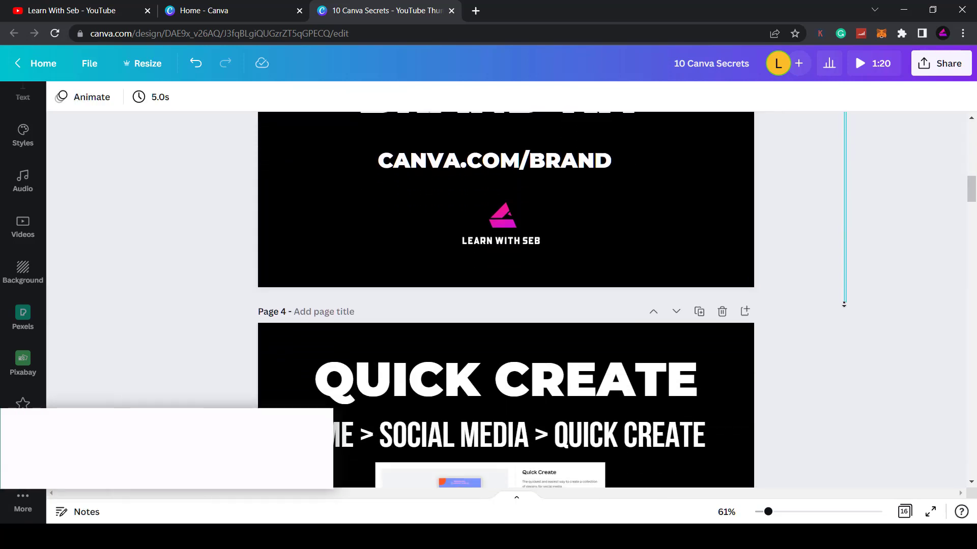
{"action": "middle_click", "coordinate": [842, 315]}
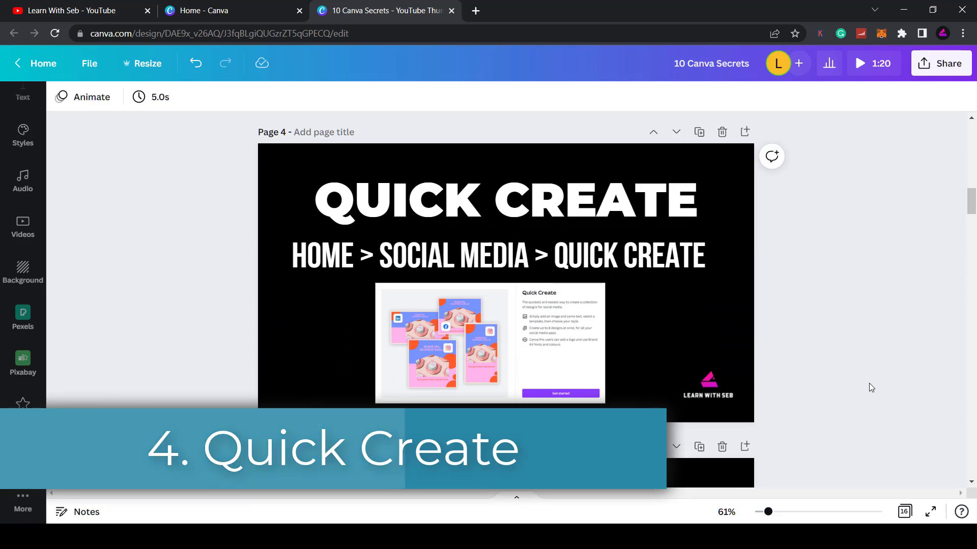
{"action": "left_click", "coordinate": [268, 10]}
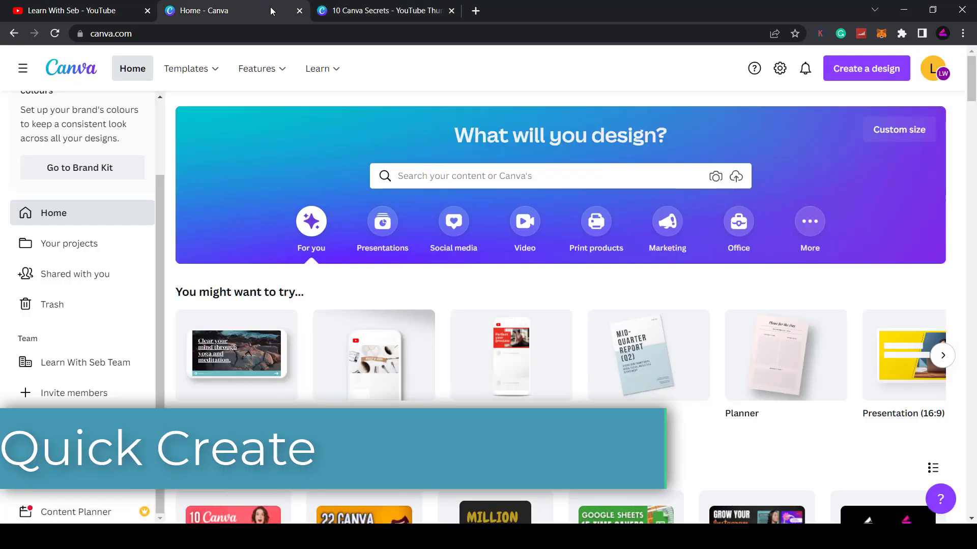
{"action": "left_click", "coordinate": [461, 250]}
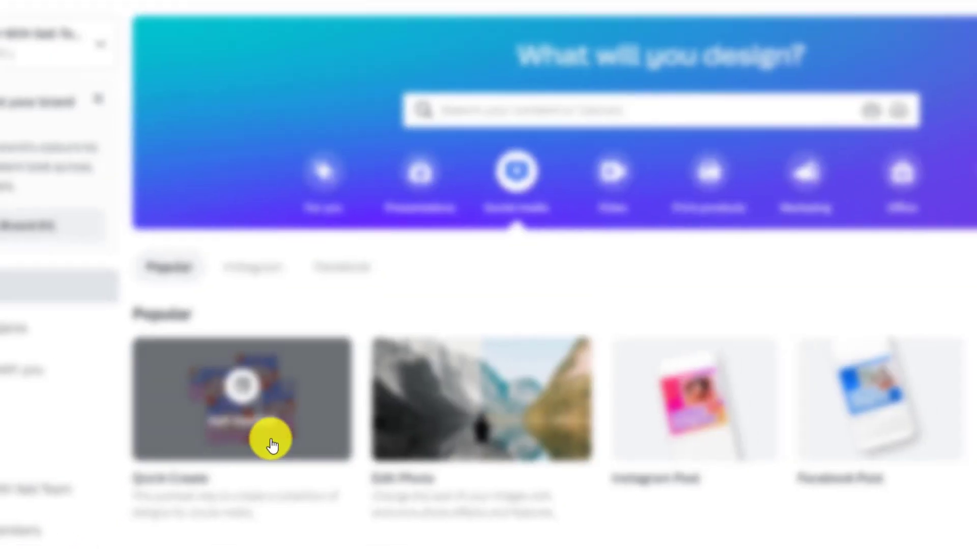
{"action": "left_click", "coordinate": [271, 443]}
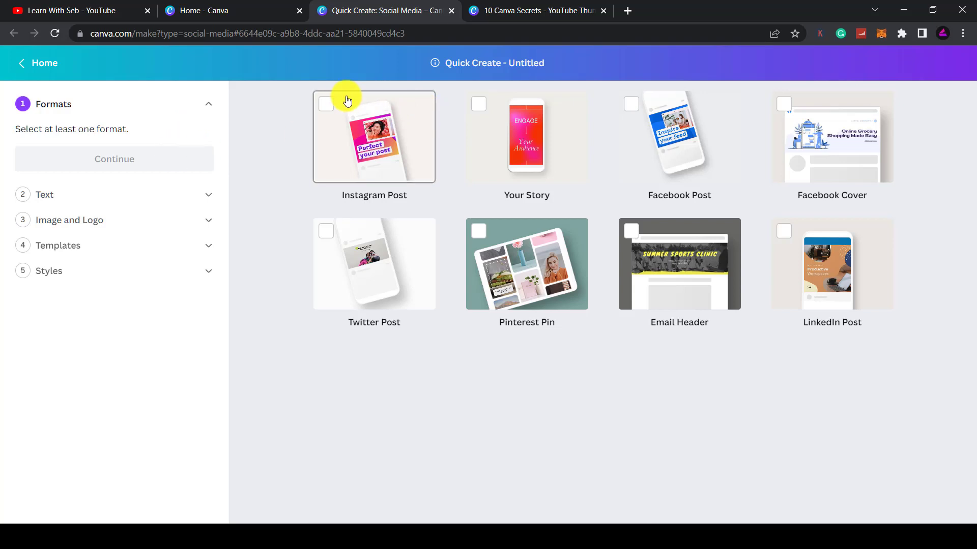
Choose Instagram Post and another social post format for the Quick Create collection.
{"action": "left_click", "coordinate": [327, 106]}
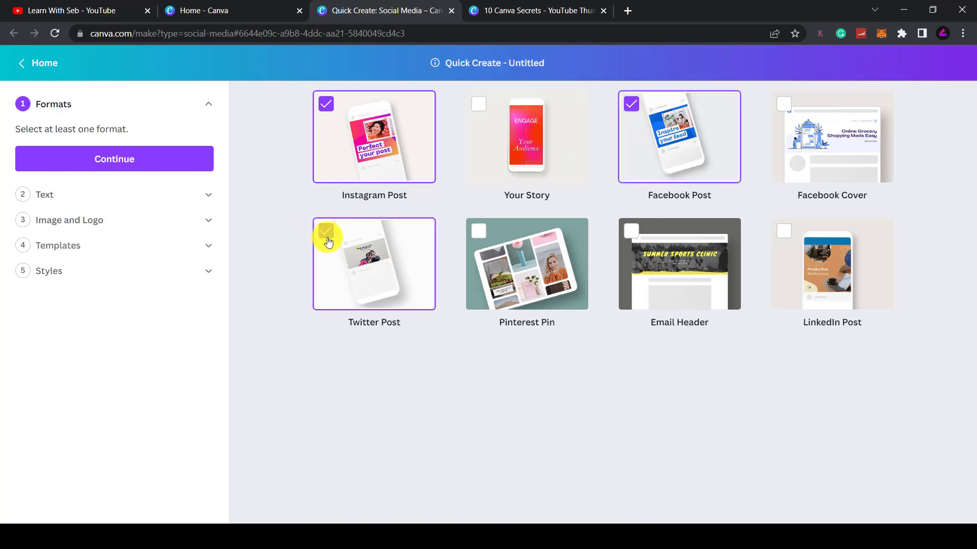
{"action": "left_click", "coordinate": [784, 232]}
{"action": "left_click", "coordinate": [149, 169]}
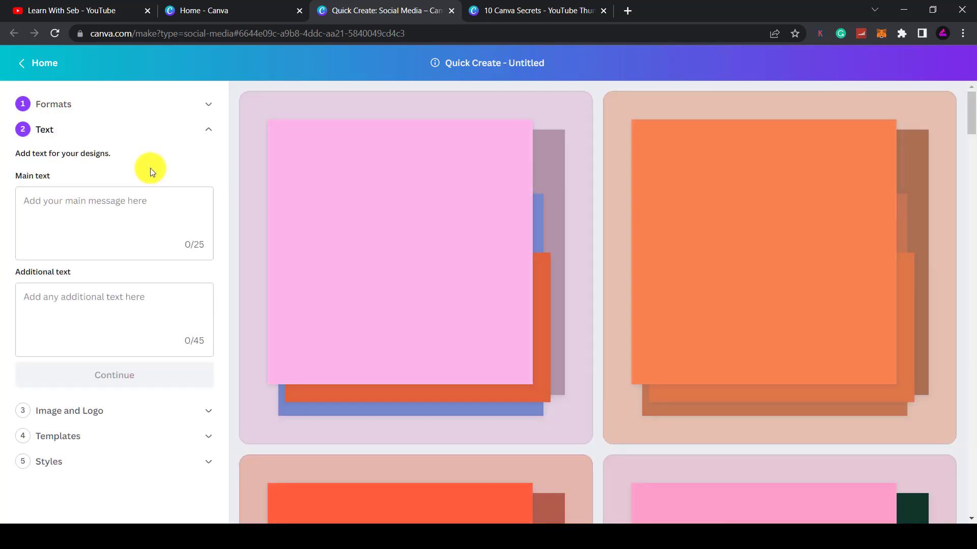
Enter main text 'Learn With Seb' and the 'Learn | Create | Grow' tagline.
{"action": "left_click", "coordinate": [125, 211]}
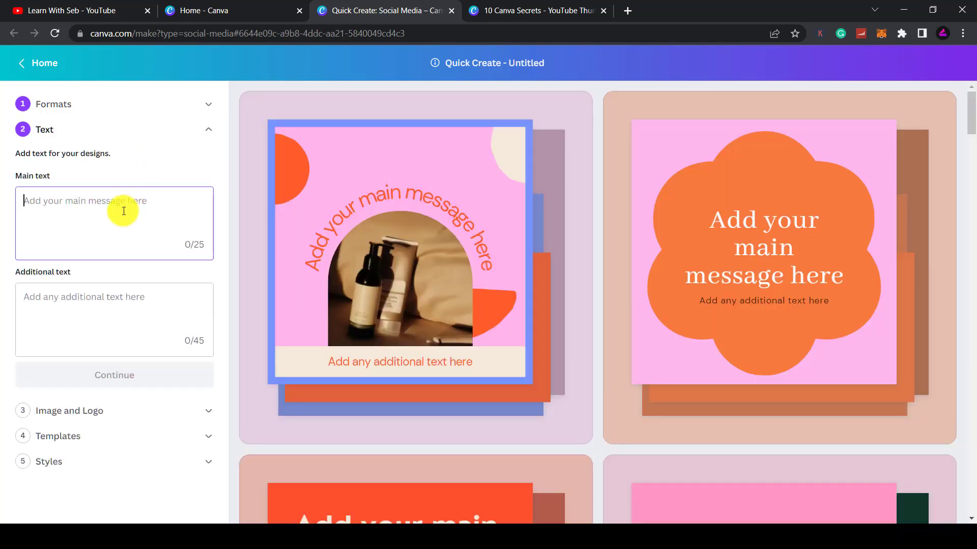
{"action": "type", "text": "Learn With Serb"}
{"action": "key", "text": "BackSpace"}
{"action": "key", "text": "BackSpace"}
{"action": "type", "text": "b"}
{"action": "left_click", "coordinate": [51, 307]}
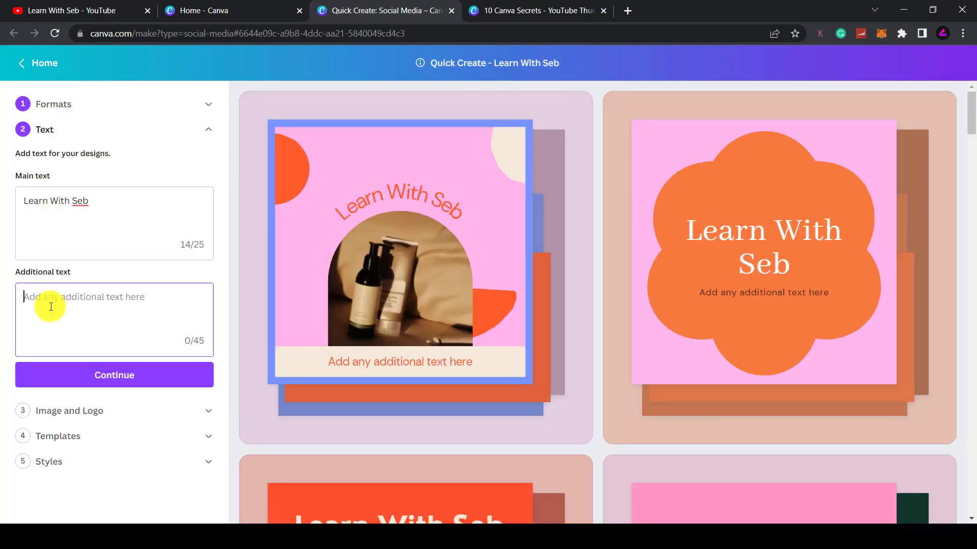
{"action": "type", "text": "Learn | Create | Grow"}
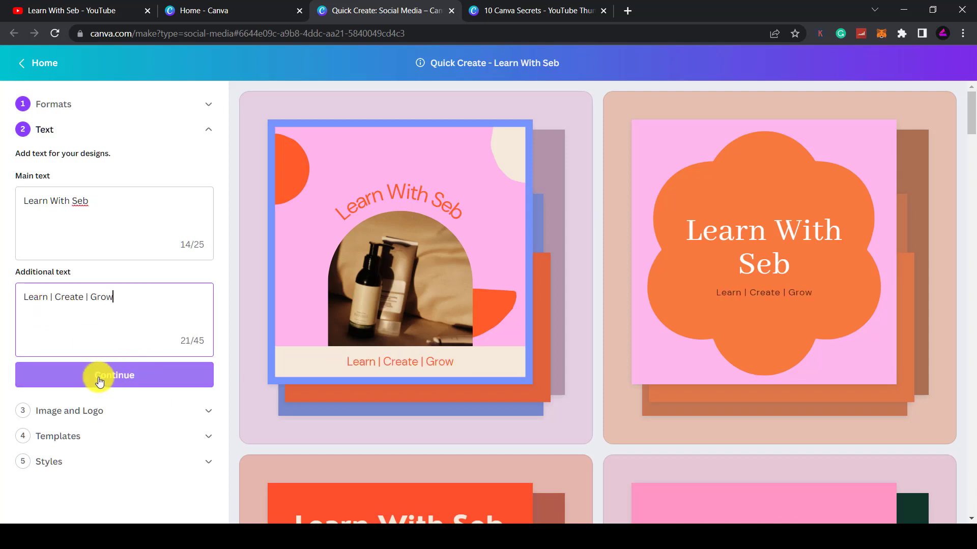
Add the brand kit logo to the designs.
{"action": "left_click", "coordinate": [99, 377]}
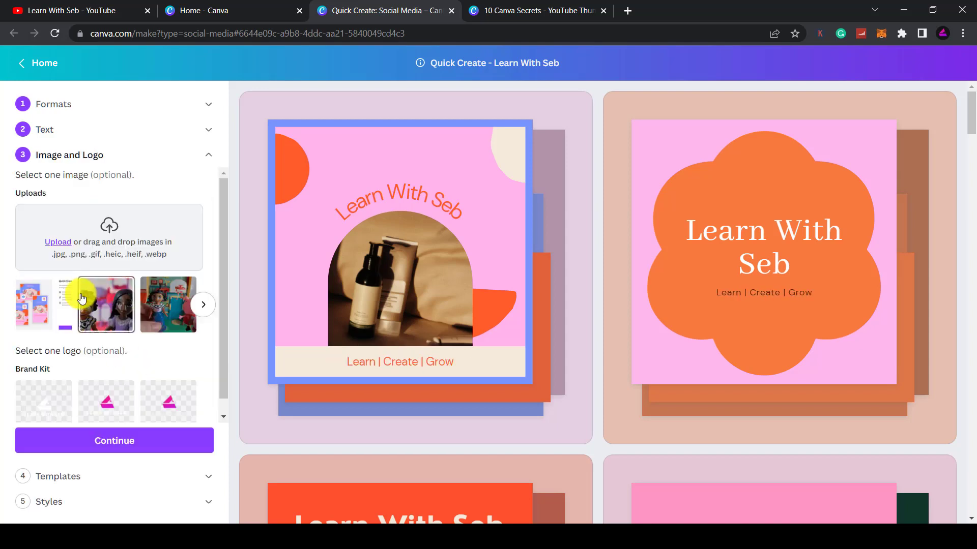
{"action": "left_click_drag", "start_coordinate": [170, 412], "coordinate": [116, 405]}
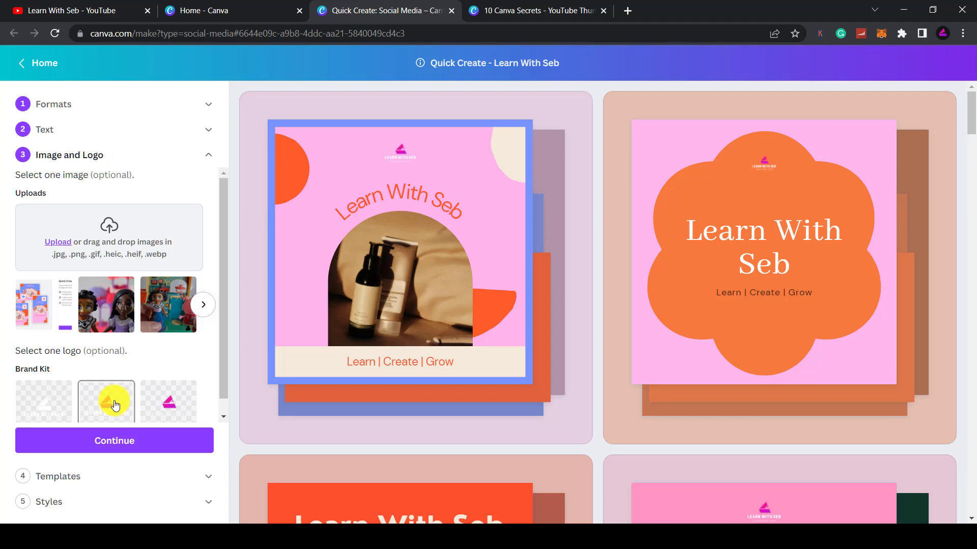
{"action": "left_click", "coordinate": [83, 478]}
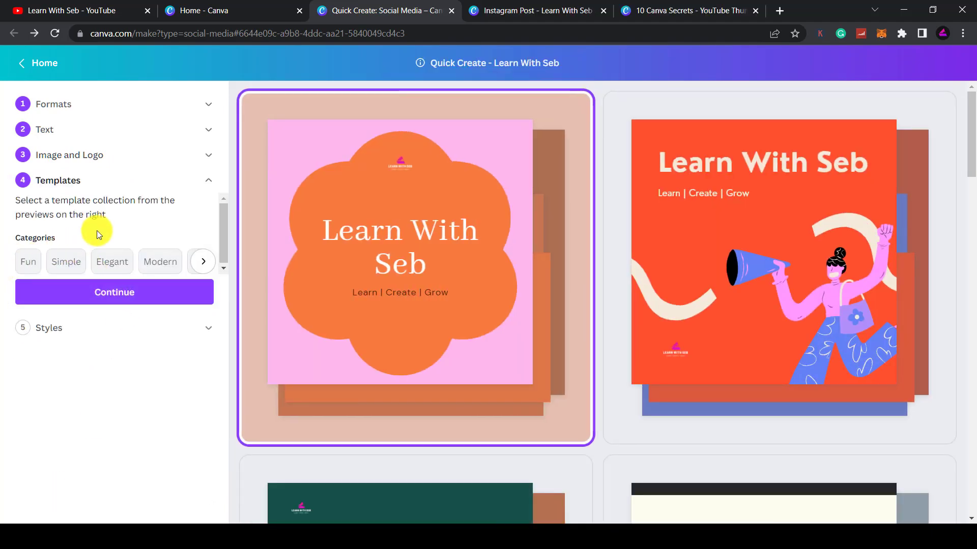
Browse the Simple, Elegant, Modern and Organic template categories.
{"action": "left_click", "coordinate": [68, 264]}
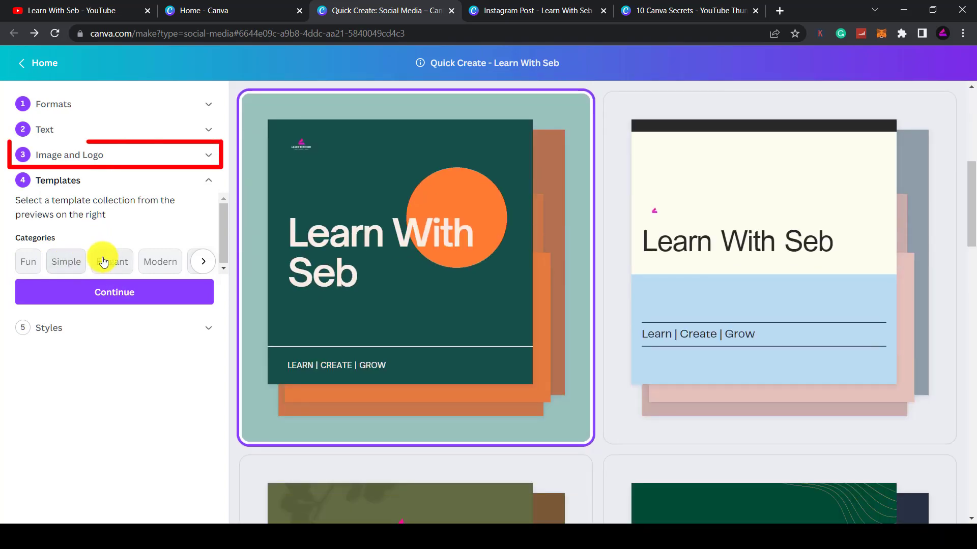
{"action": "left_click", "coordinate": [103, 262]}
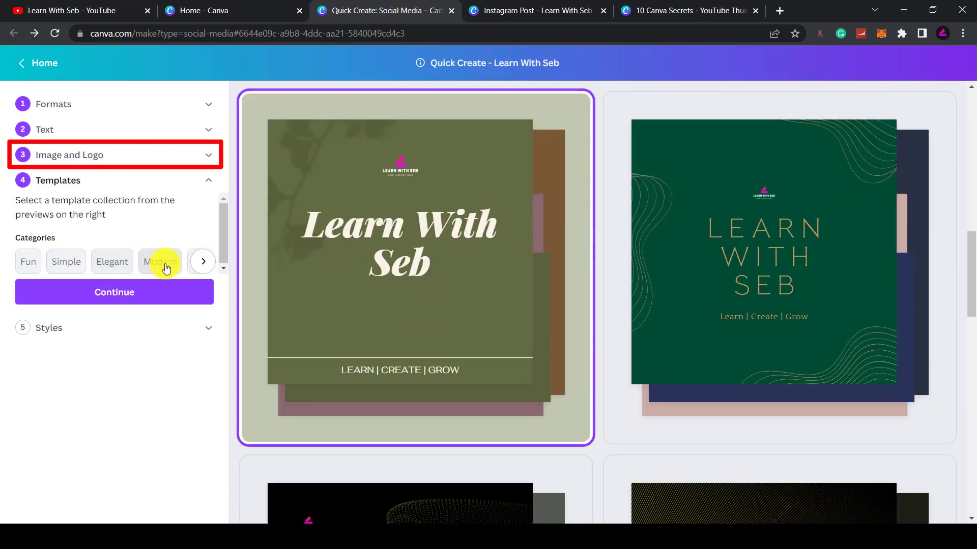
{"action": "left_click", "coordinate": [160, 262]}
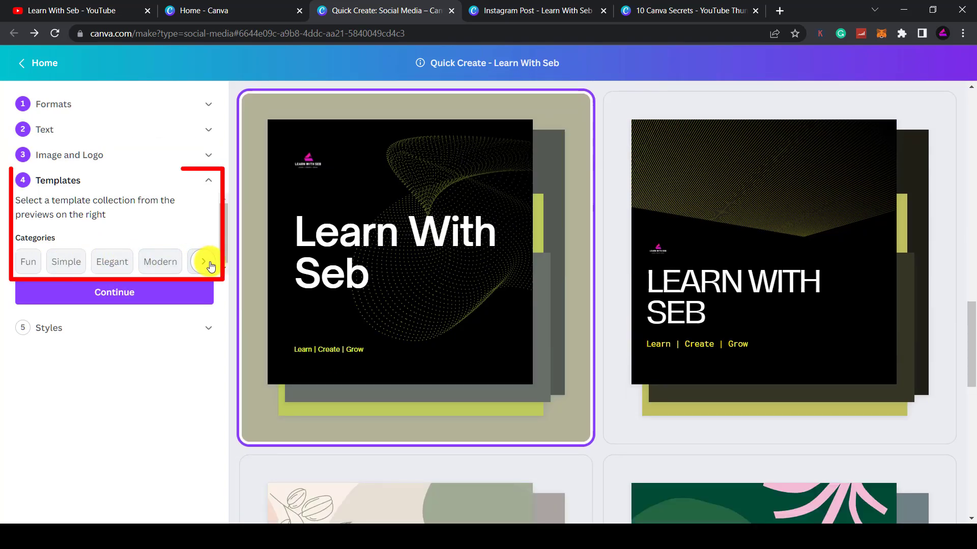
{"action": "left_click", "coordinate": [204, 263]}
{"action": "left_click", "coordinate": [121, 263]}
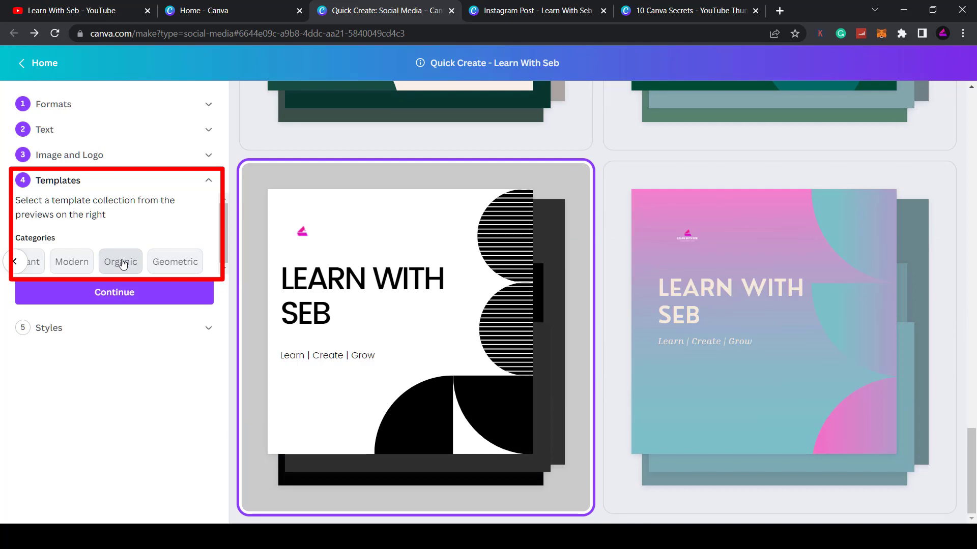
Try 90s Arcade, Business Pitch and Bespoke Suit palettes, settling on Faded Frost.
{"action": "left_click", "coordinate": [142, 435]}
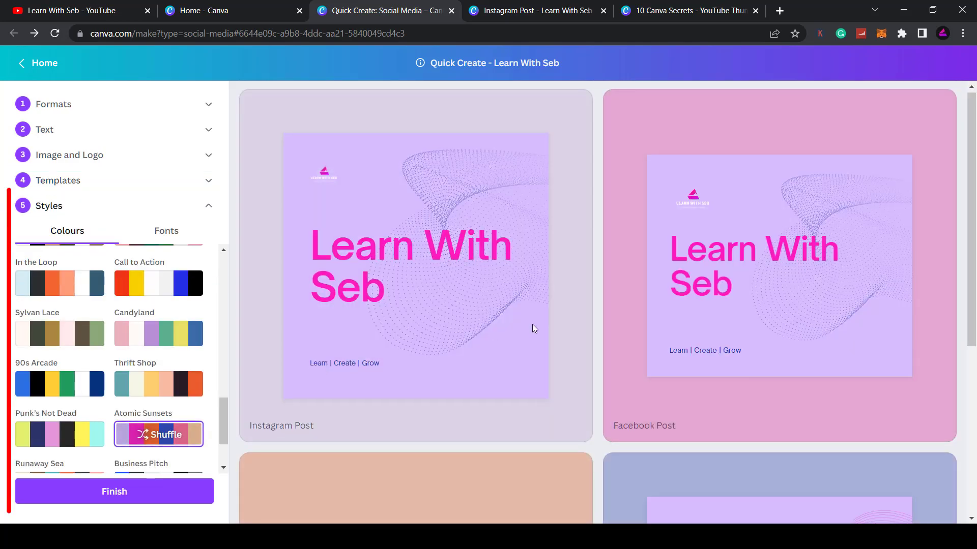
{"action": "scroll", "coordinate": [532, 325], "scroll_direction": "down", "scroll_amount": 5}
{"action": "scroll", "coordinate": [345, 404], "scroll_direction": "up", "scroll_amount": 6}
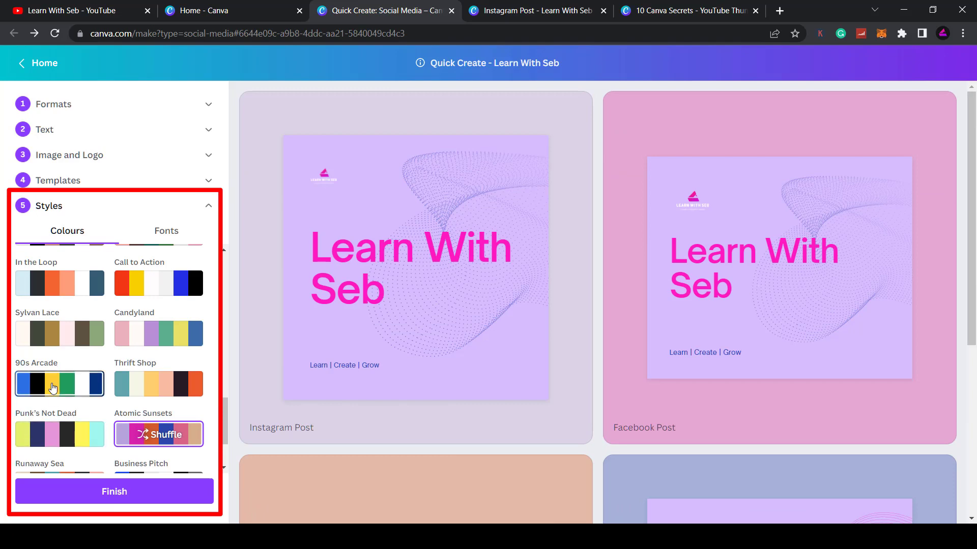
{"action": "left_click", "coordinate": [52, 388]}
{"action": "scroll", "coordinate": [102, 397], "scroll_direction": "down", "scroll_amount": 2}
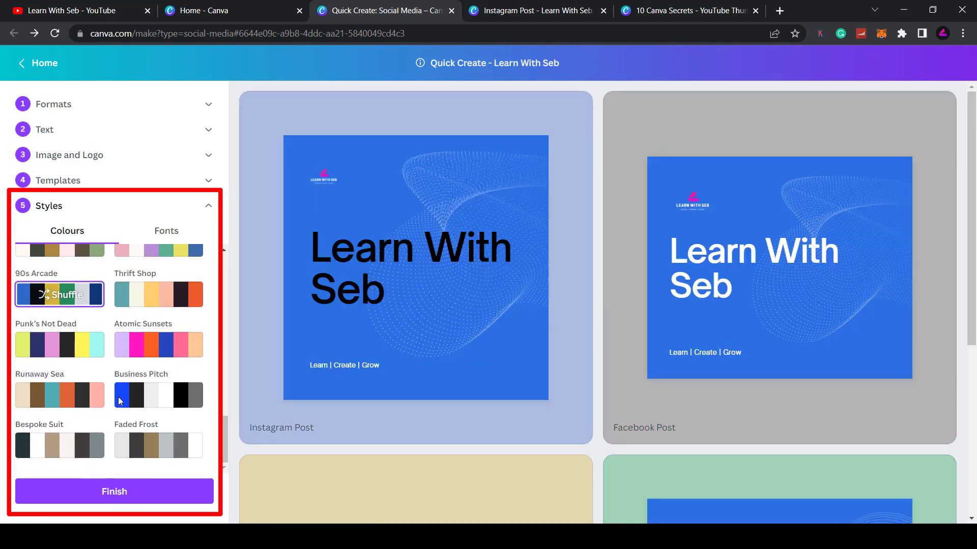
{"action": "left_click", "coordinate": [141, 410]}
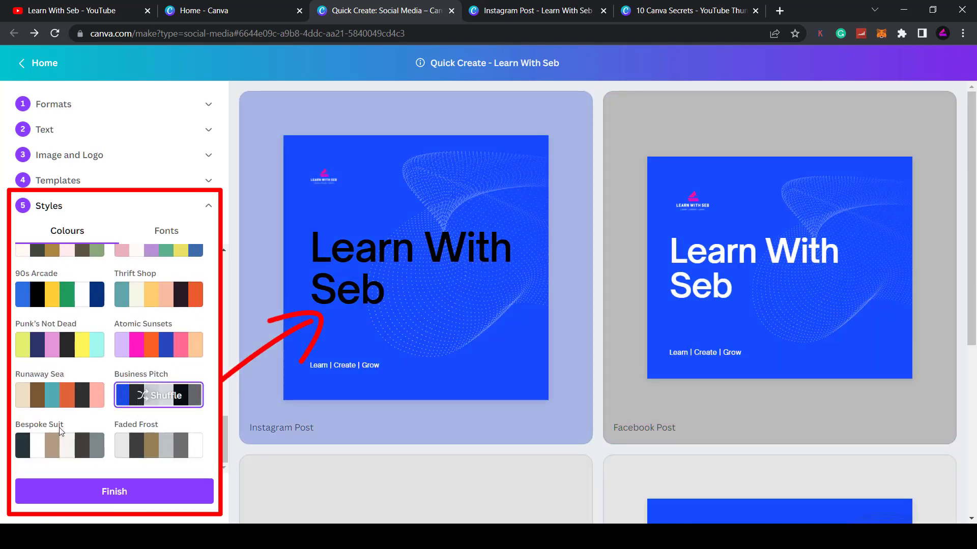
{"action": "left_click", "coordinate": [67, 445]}
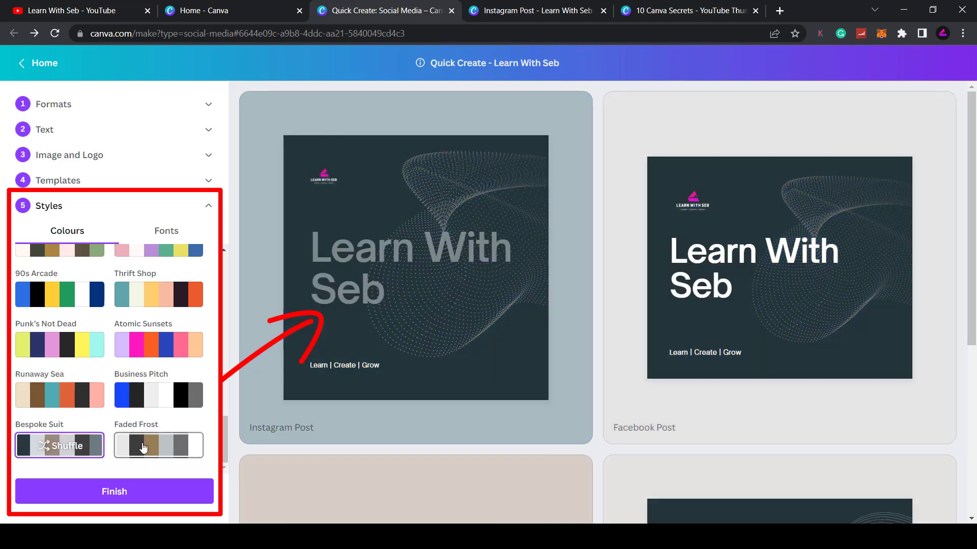
{"action": "scroll", "coordinate": [468, 334], "scroll_direction": "down", "scroll_amount": 4}
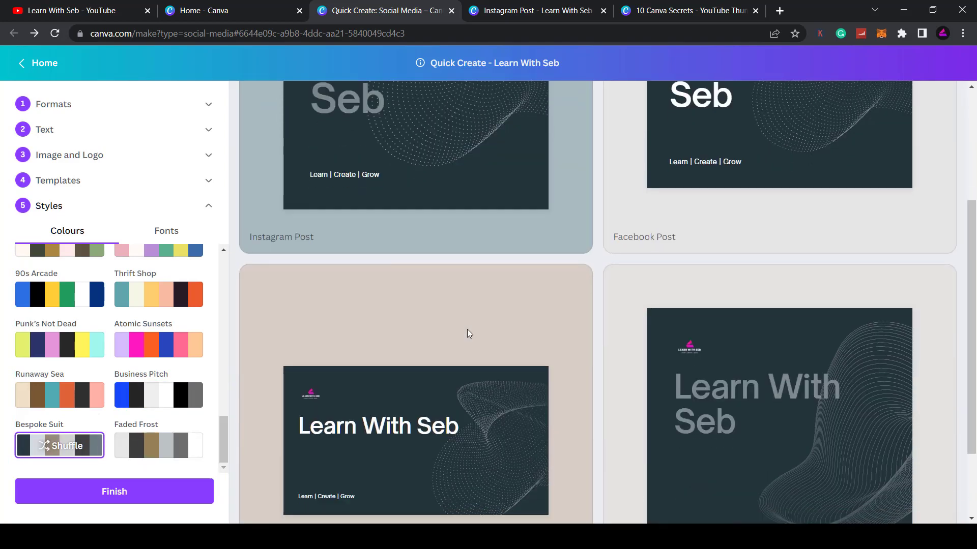
{"action": "left_click", "coordinate": [133, 455]}
Finish the post set and open its new Learn With Seb folder.
{"action": "scroll", "coordinate": [430, 357], "scroll_direction": "up", "scroll_amount": 4}
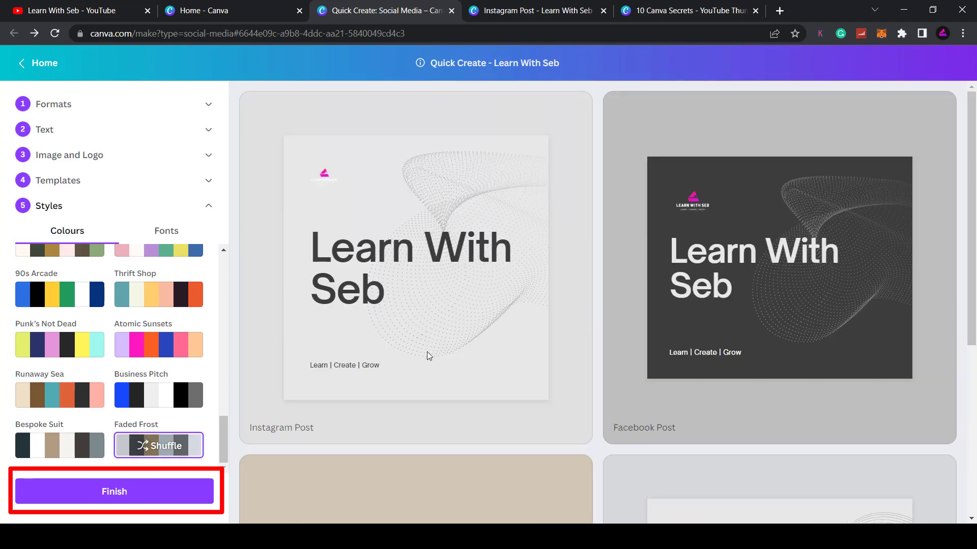
{"action": "scroll", "coordinate": [427, 352], "scroll_direction": "down", "scroll_amount": 5}
{"action": "left_click", "coordinate": [117, 489]}
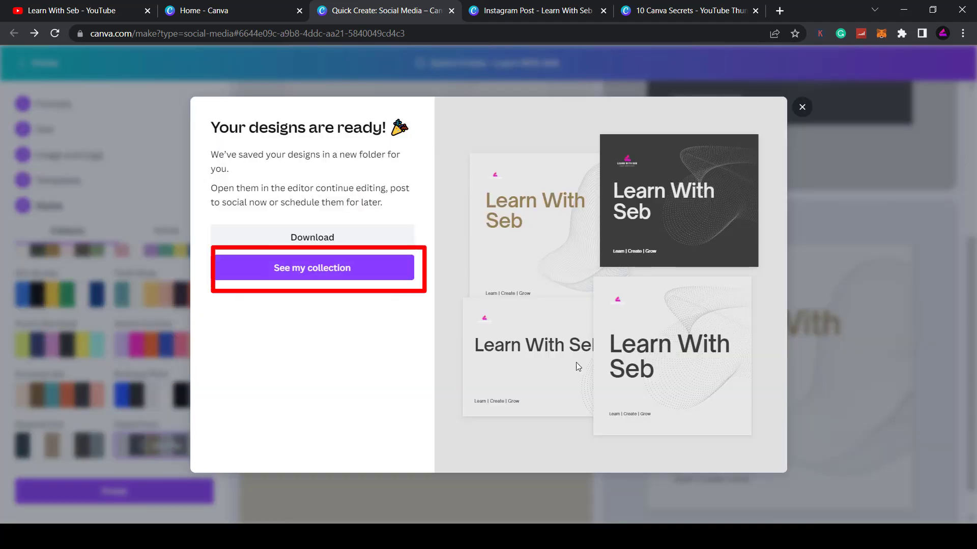
{"action": "left_click", "coordinate": [301, 275]}
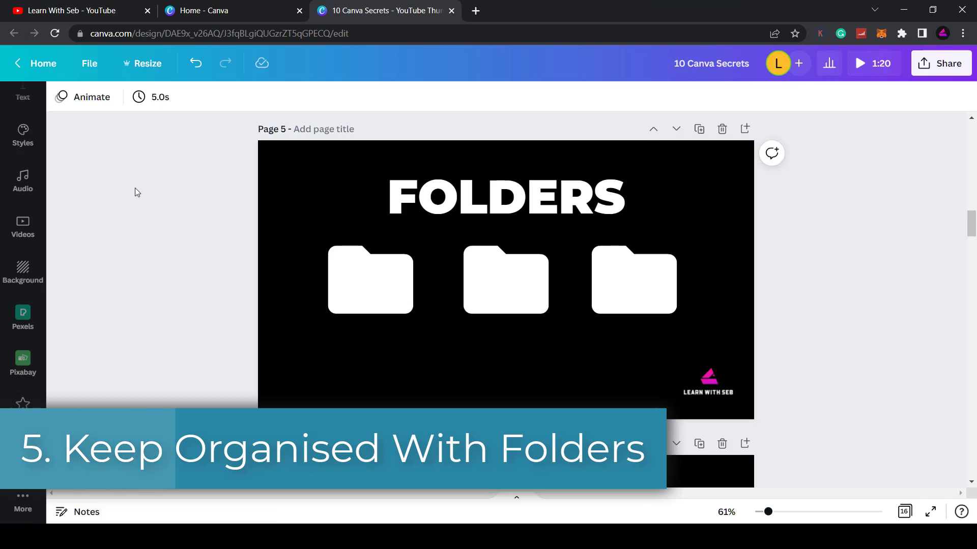
Save the envelope Message Glyph Icon from Elements into a new folder named 'ELements'.
{"action": "scroll", "coordinate": [22, 229], "scroll_direction": "up", "scroll_amount": 4}
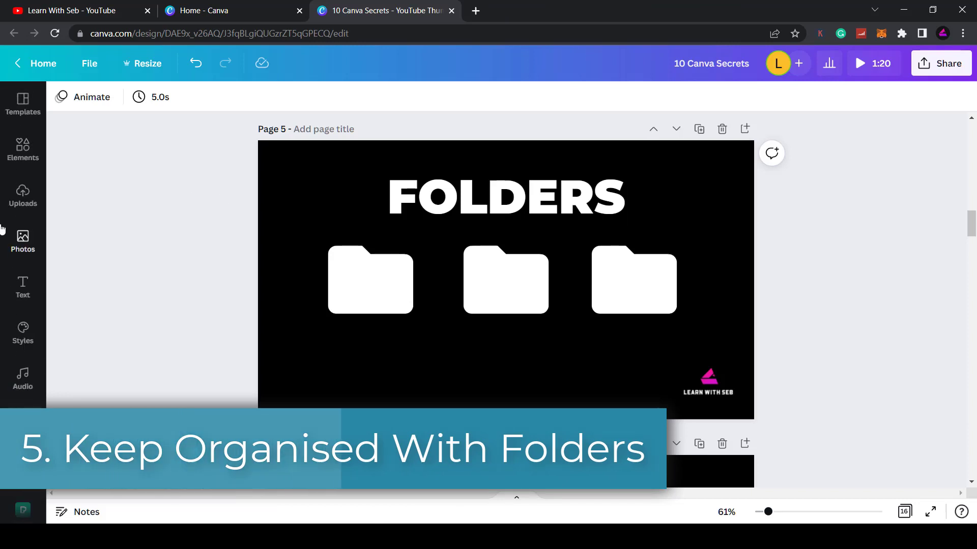
{"action": "left_click", "coordinate": [31, 163]}
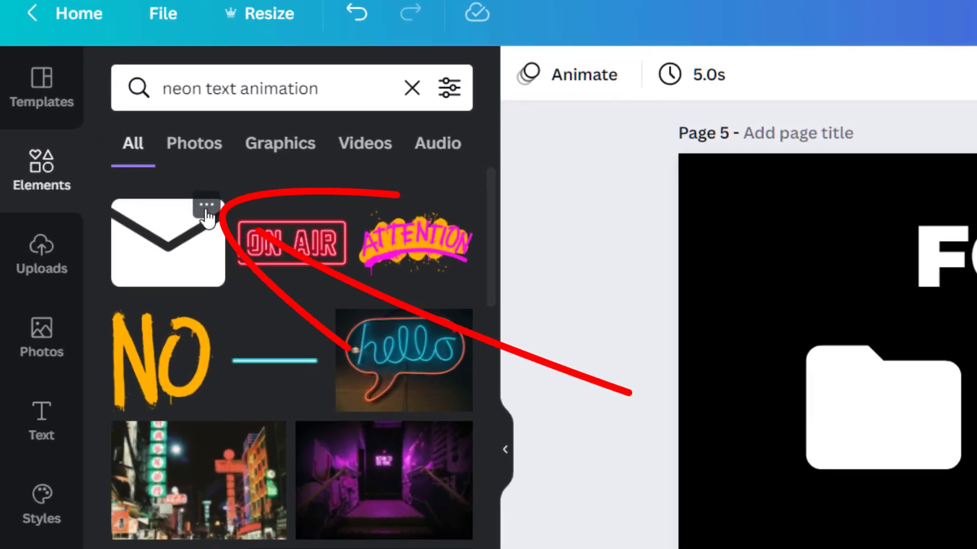
{"action": "left_click", "coordinate": [206, 209]}
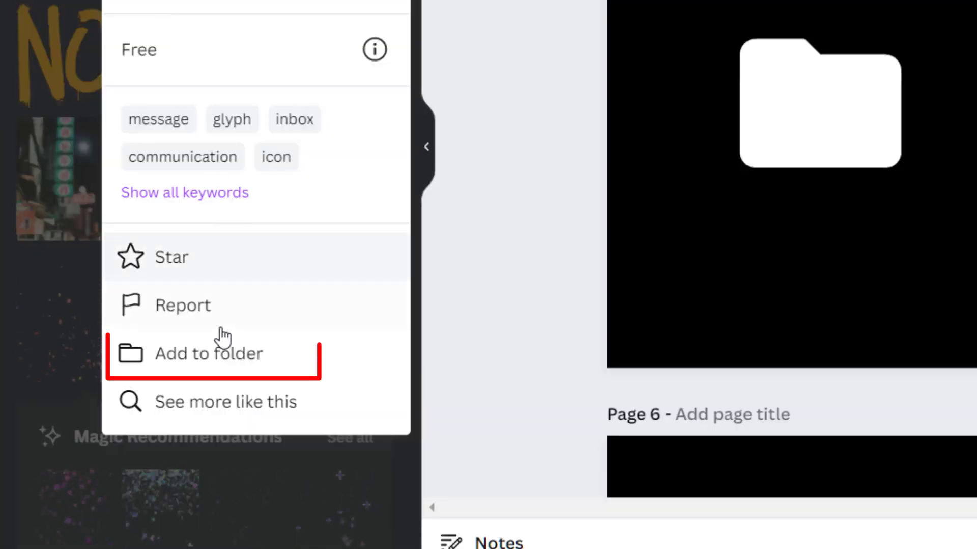
{"action": "left_click", "coordinate": [273, 365]}
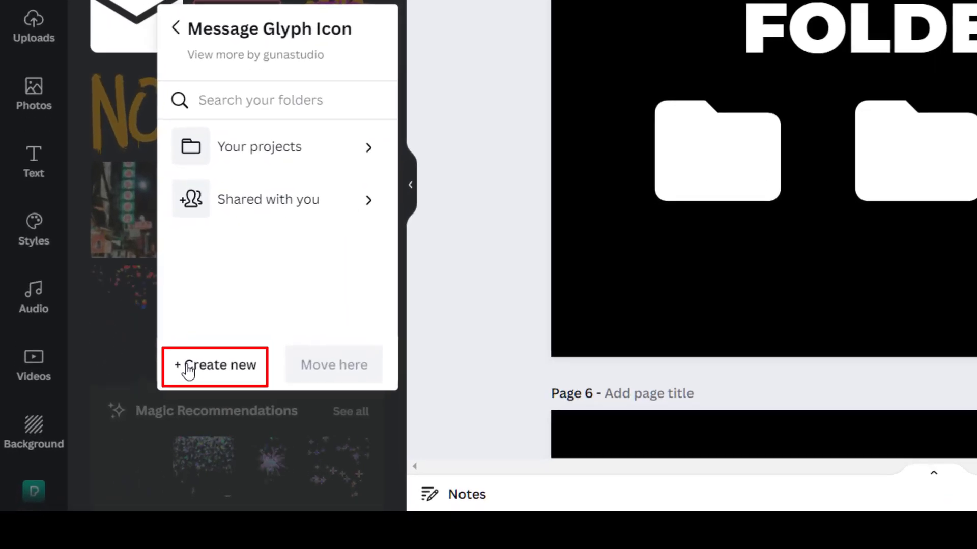
{"action": "left_click", "coordinate": [187, 370]}
{"action": "type", "text": "ELement"}
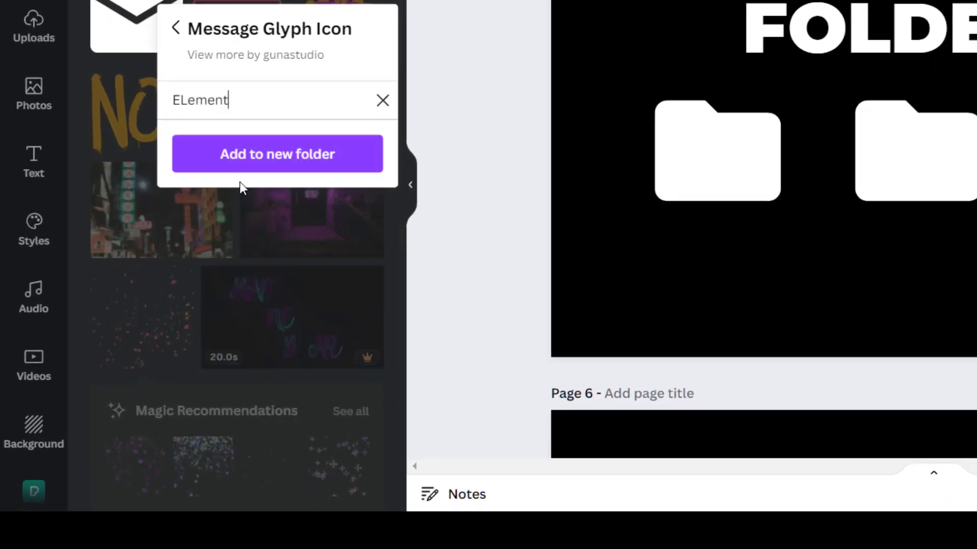
{"action": "type", "text": "s"}
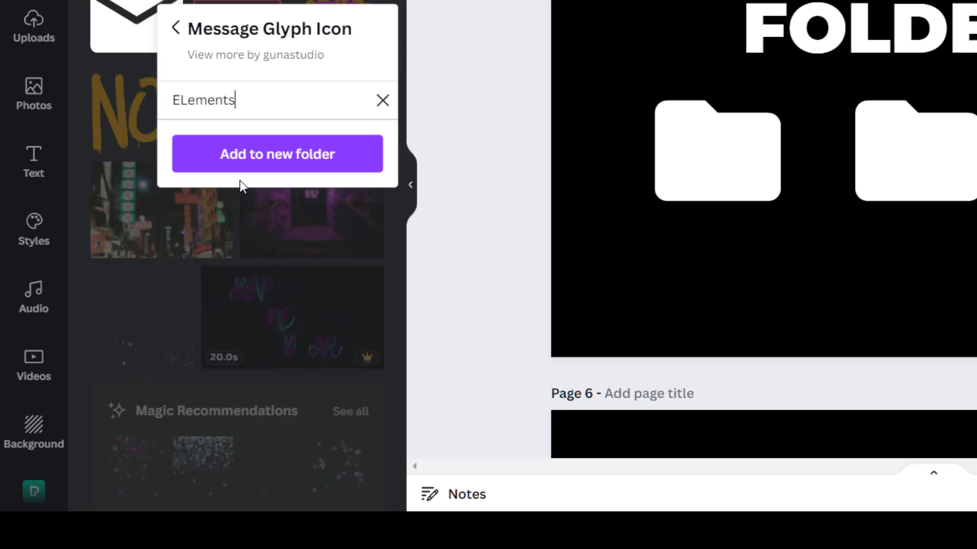
{"action": "left_click", "coordinate": [263, 161]}
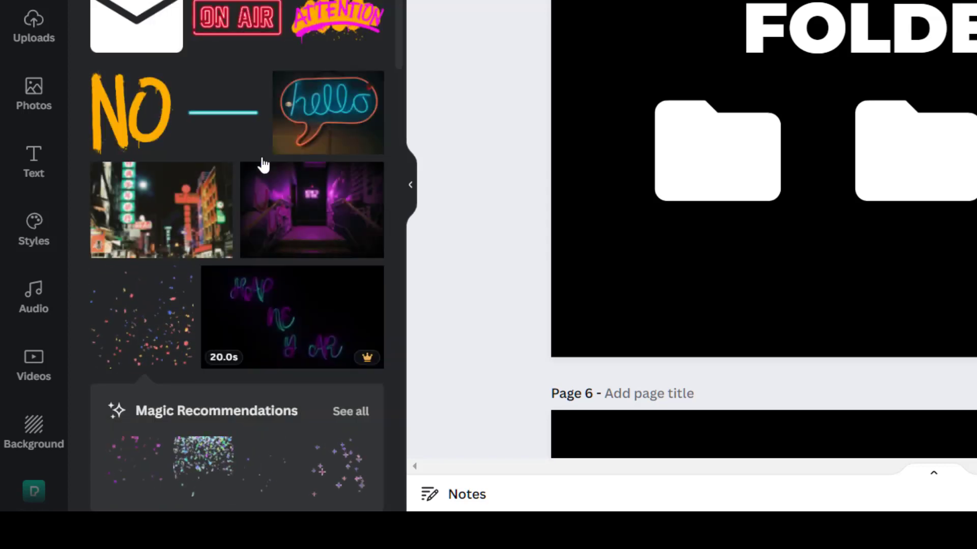
Open Folders from the More apps and view the ELements folder beside Cool Photos.
{"action": "scroll", "coordinate": [33, 285], "scroll_direction": "down", "scroll_amount": 5}
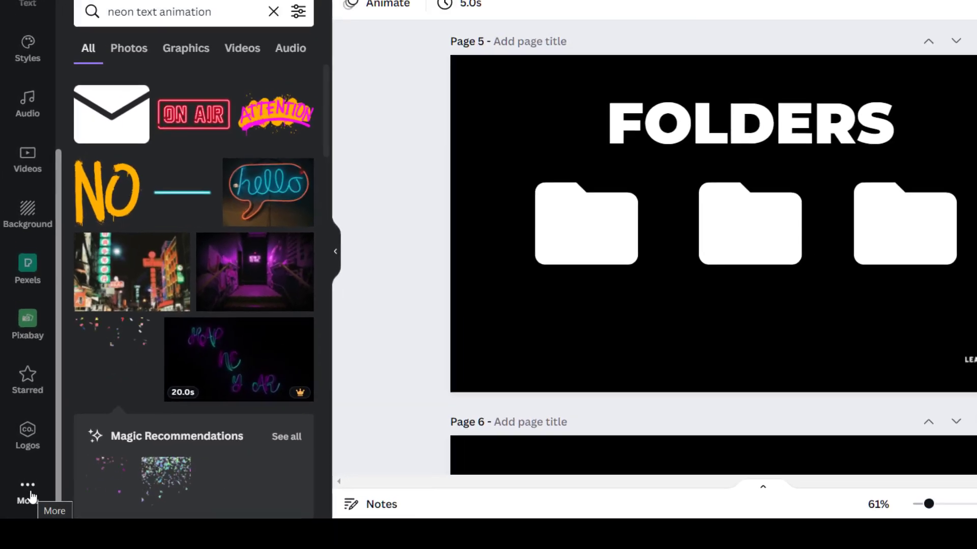
{"action": "left_click", "coordinate": [30, 496]}
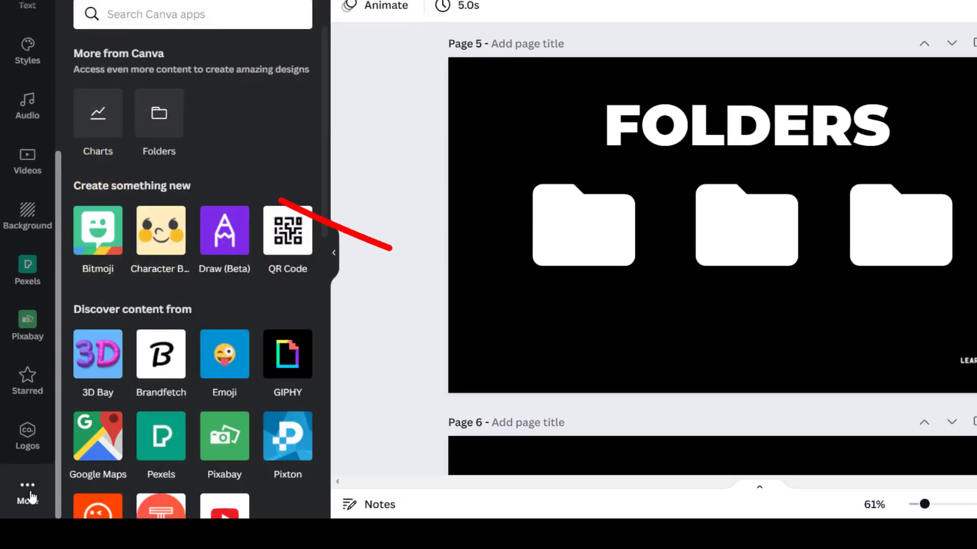
{"action": "left_click", "coordinate": [169, 127]}
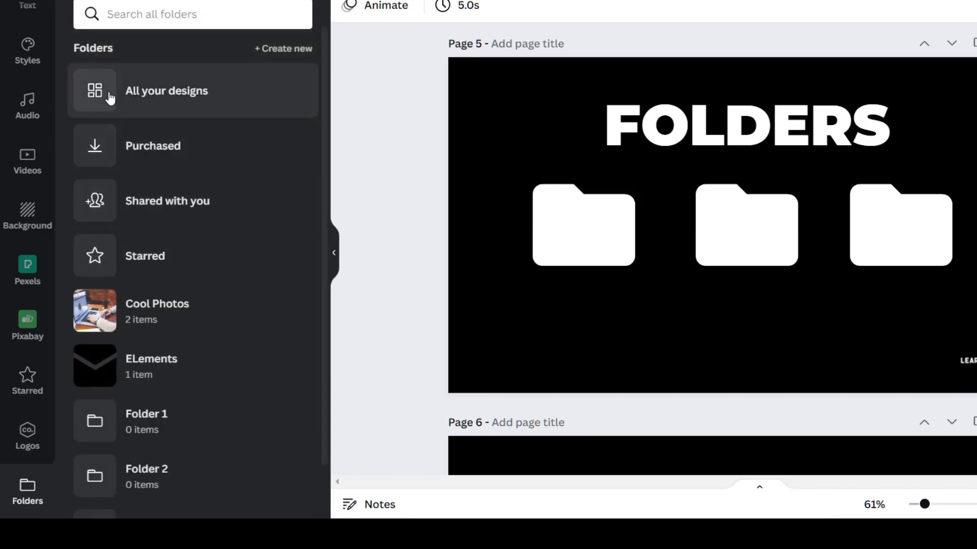
{"action": "scroll", "coordinate": [92, 305], "scroll_direction": "down", "scroll_amount": 1}
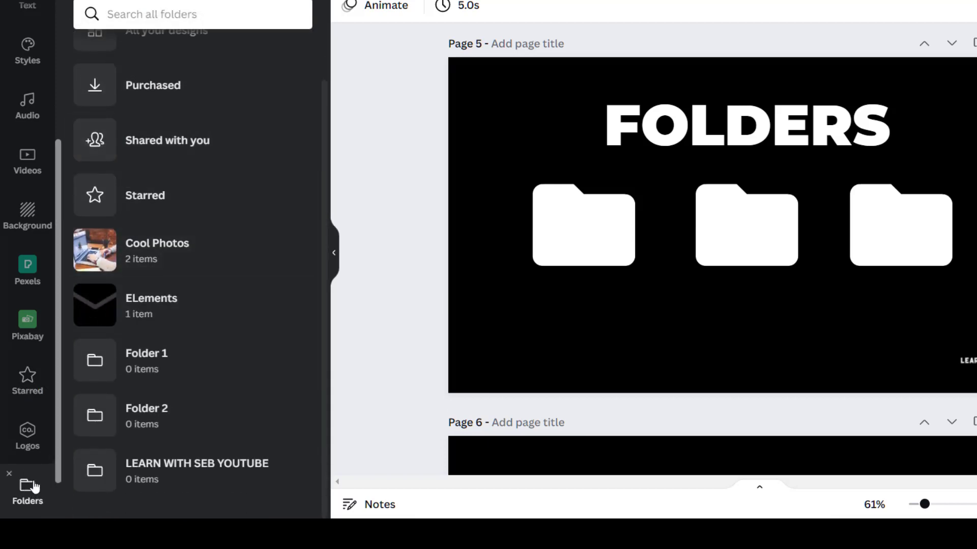
{"action": "scroll", "coordinate": [57, 458], "scroll_direction": "down", "scroll_amount": 2}
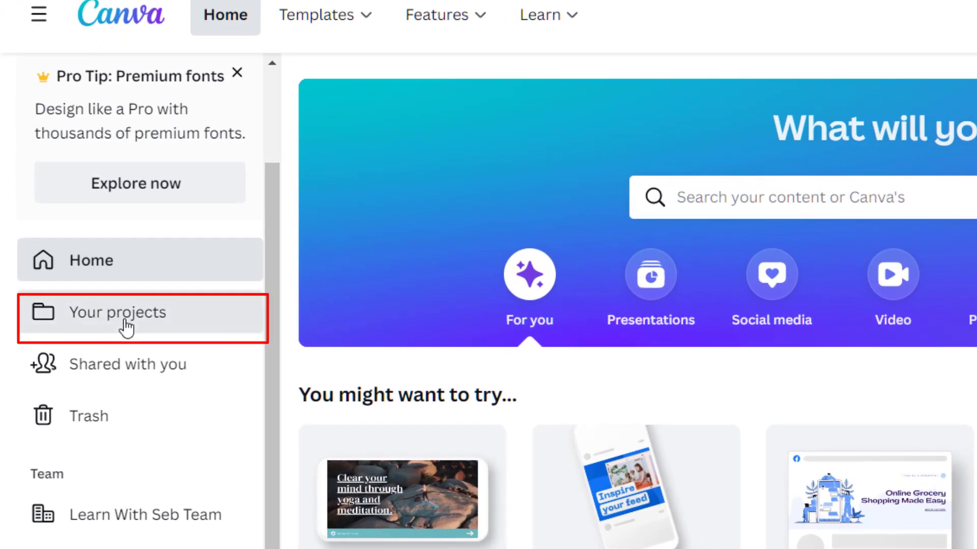
Open the Cool Photos folder under Your projects and show its title and options menu.
{"action": "left_click", "coordinate": [126, 321]}
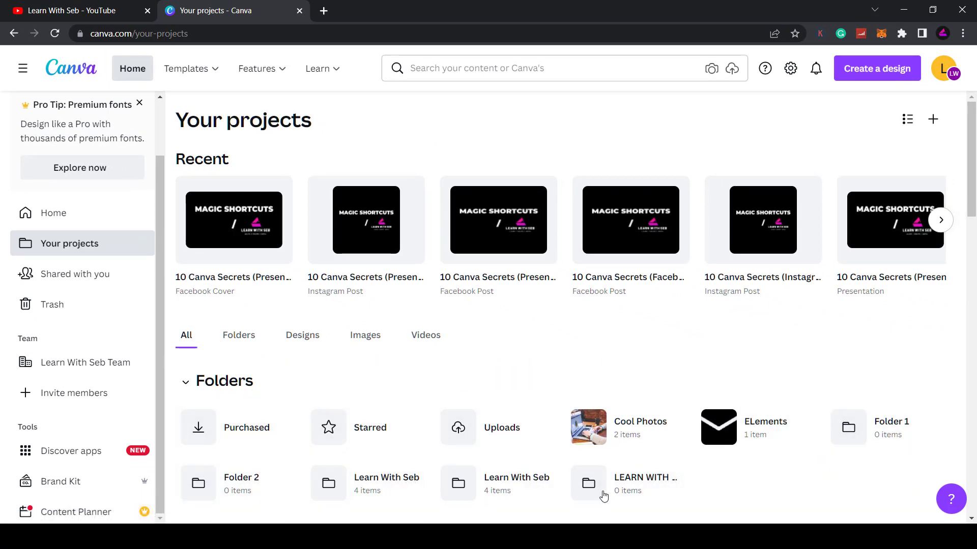
{"action": "left_click", "coordinate": [680, 431]}
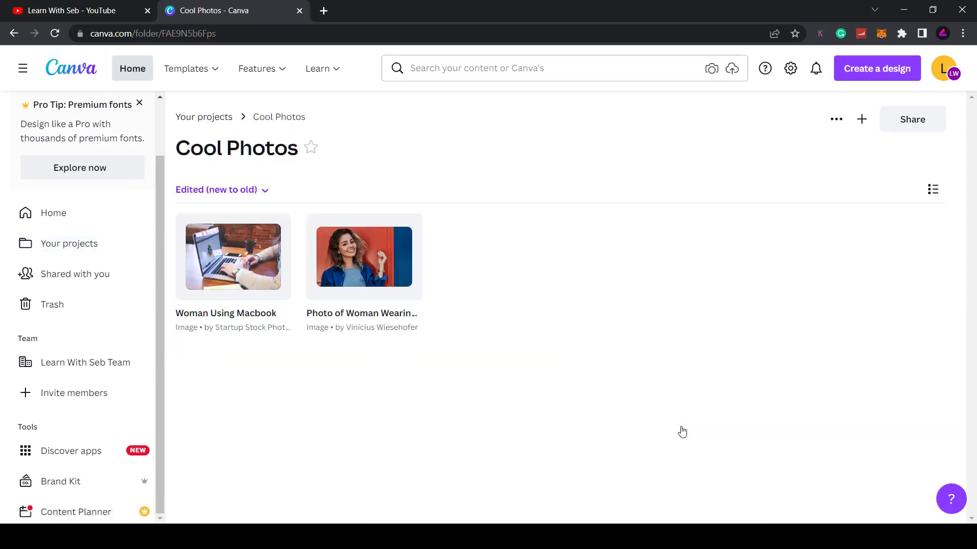
{"action": "left_click", "coordinate": [296, 149]}
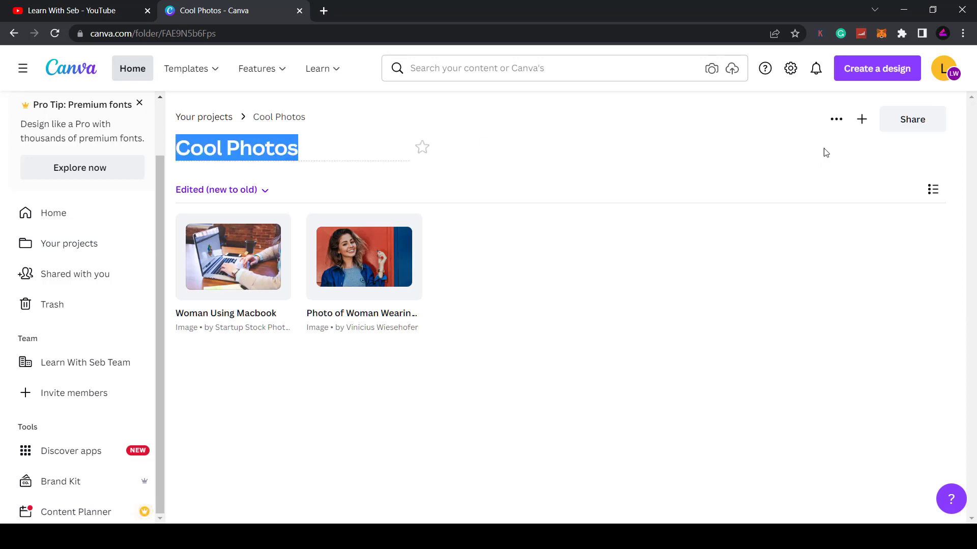
{"action": "left_click", "coordinate": [836, 119]}
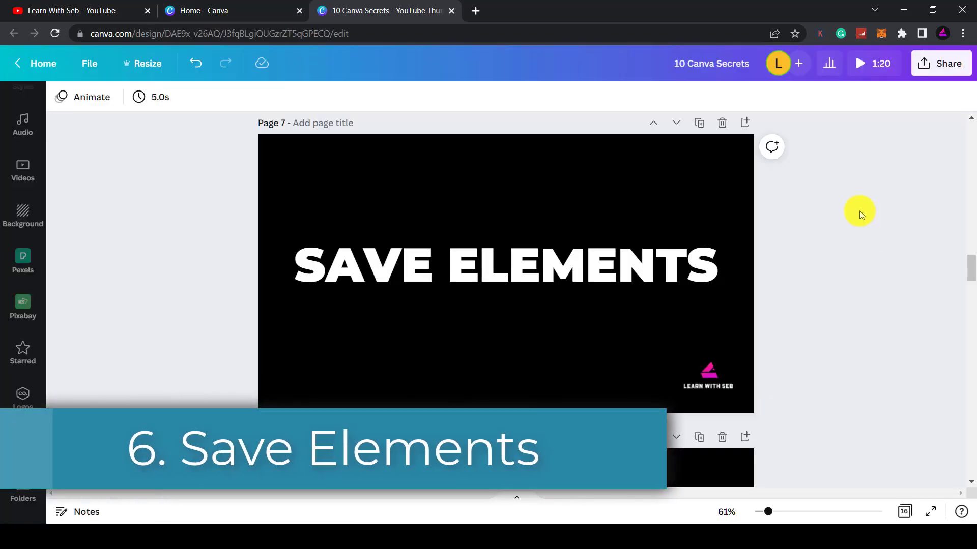
Star the neon 'hello' sign from the Elements results, then view your Starred items.
{"action": "scroll", "coordinate": [36, 279], "scroll_direction": "up", "scroll_amount": 5}
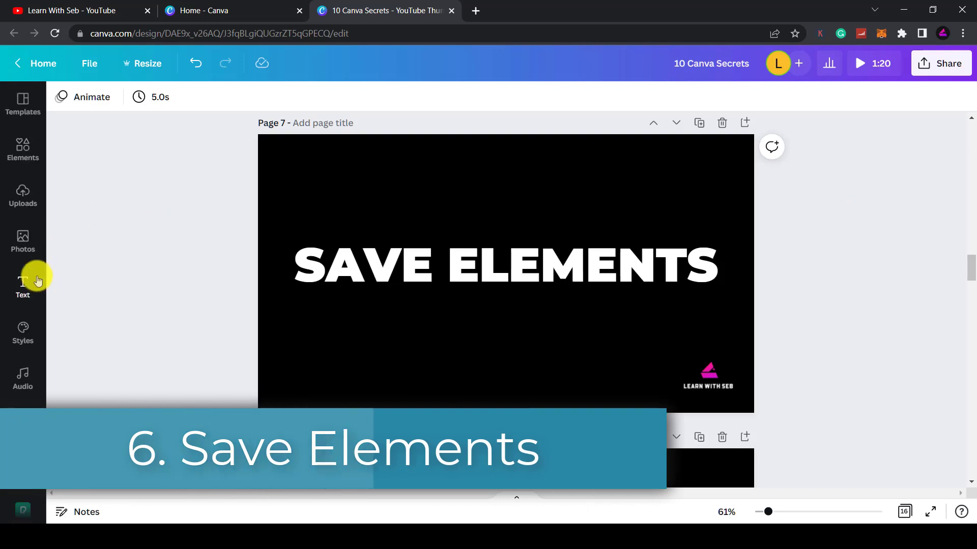
{"action": "left_click", "coordinate": [20, 153]}
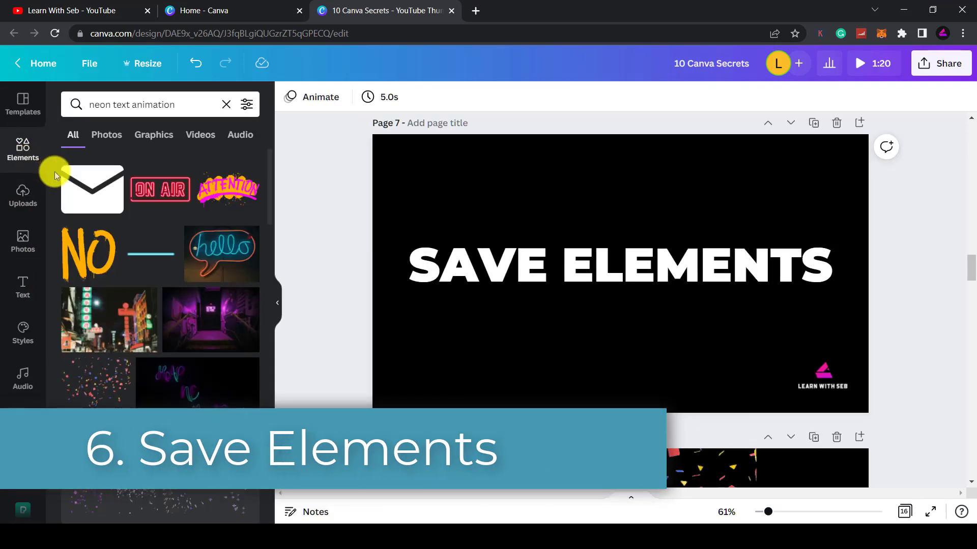
{"action": "left_click", "coordinate": [248, 238]}
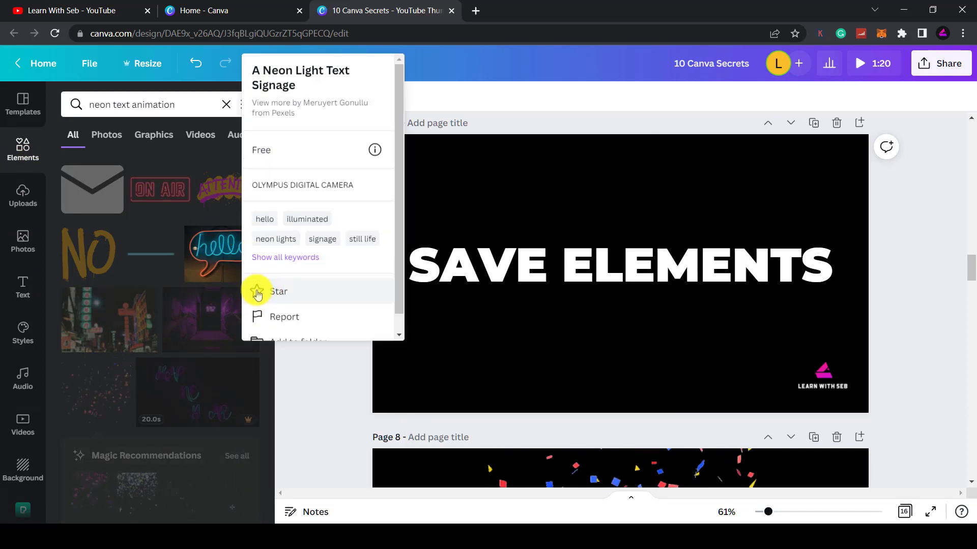
{"action": "scroll", "coordinate": [258, 294], "scroll_direction": "down", "scroll_amount": 1}
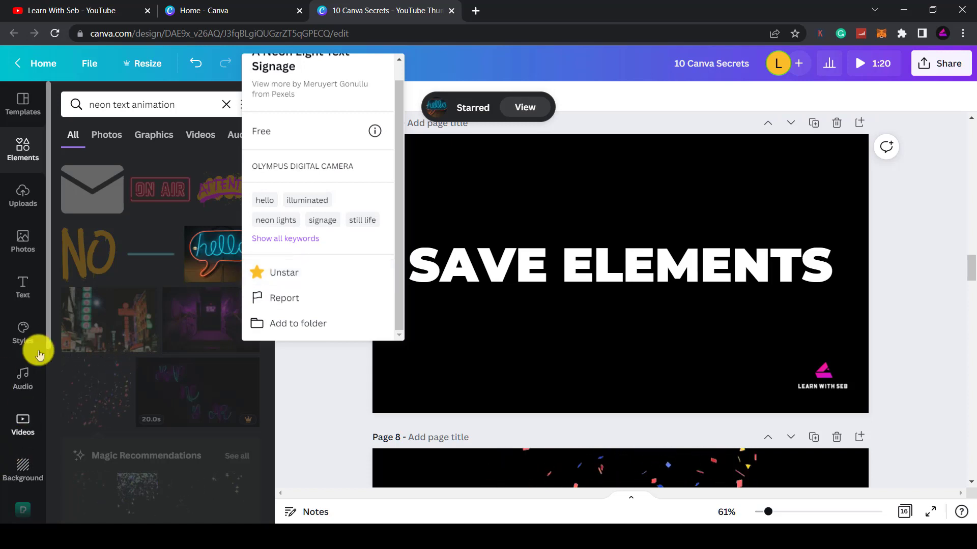
{"action": "left_click", "coordinate": [327, 409]}
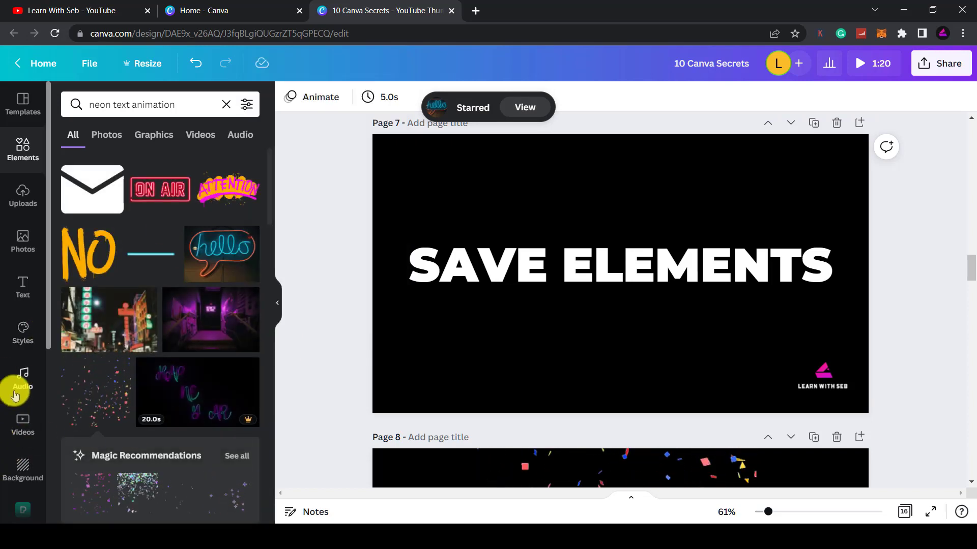
{"action": "scroll", "coordinate": [16, 395], "scroll_direction": "down", "scroll_amount": 1}
{"action": "scroll", "coordinate": [15, 395], "scroll_direction": "down", "scroll_amount": 5}
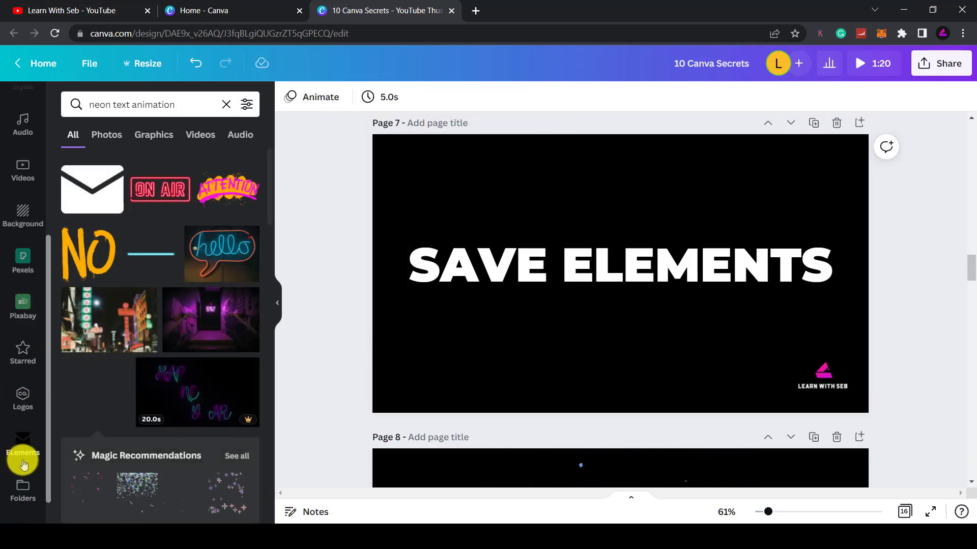
{"action": "left_click", "coordinate": [24, 319]}
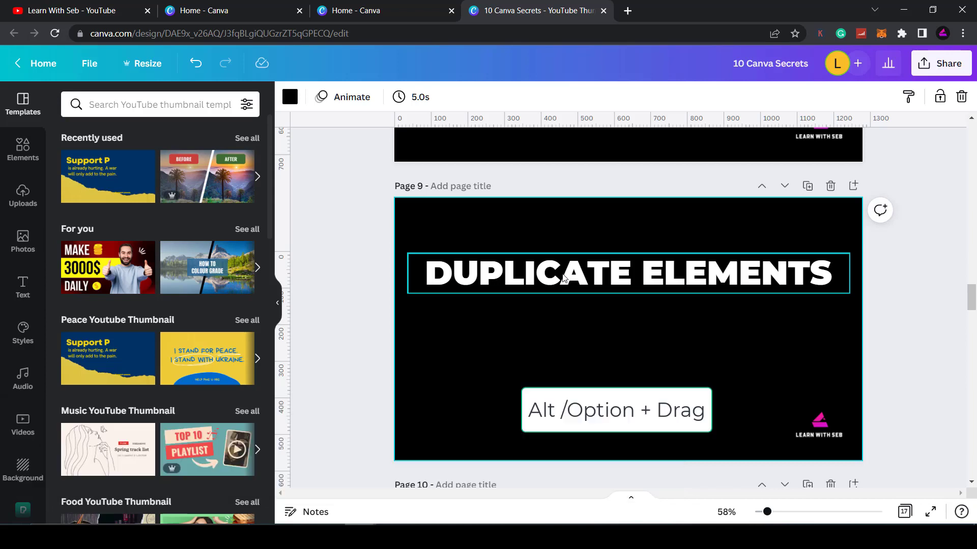
Stack two duplicate copies of the DUPLICATE ELEMENTS text above and below the original.
{"action": "left_click", "coordinate": [566, 285]}
{"action": "left_click_drag", "start_coordinate": [566, 297], "coordinate": [572, 384]}
{"action": "left_click_drag", "start_coordinate": [578, 274], "coordinate": [580, 226]}
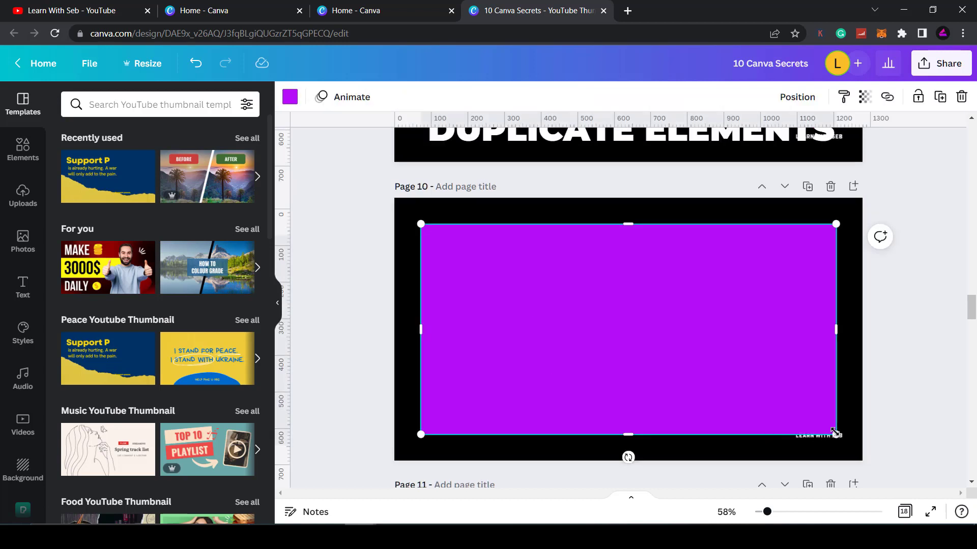
Shrink the purple rectangle and duplicate it into a first row of four boxes.
{"action": "left_click_drag", "start_coordinate": [835, 434], "coordinate": [525, 246]}
{"action": "left_click", "coordinate": [507, 307]}
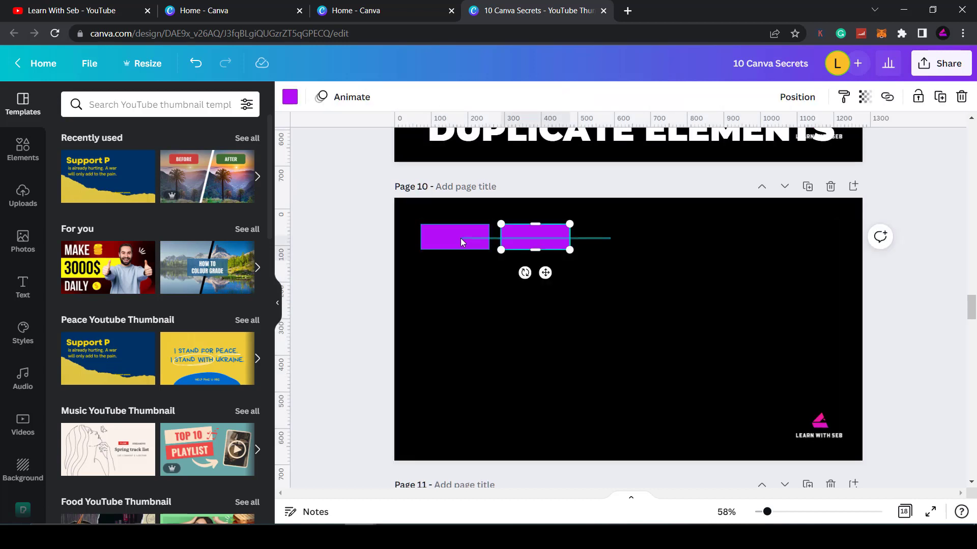
{"action": "left_click", "coordinate": [440, 243], "text": "shift"}
{"action": "left_click_drag", "start_coordinate": [439, 243], "coordinate": [632, 257]}
{"action": "left_click", "coordinate": [460, 256]}
Duplicate the rectangle row downward until the grid has six rows of four.
{"action": "key", "text": "ctrl+a"}
{"action": "left_click_drag", "start_coordinate": [453, 255], "coordinate": [451, 275]}
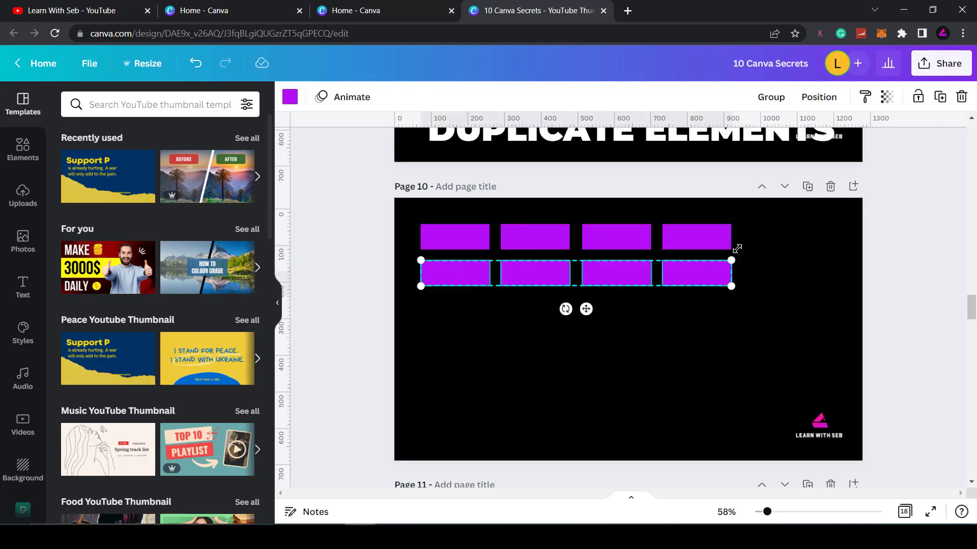
{"action": "left_click", "coordinate": [420, 237], "text": "shift"}
{"action": "left_click_drag", "start_coordinate": [420, 237], "coordinate": [451, 338]}
{"action": "left_click", "coordinate": [586, 358]}
{"action": "left_click_drag", "start_coordinate": [585, 358], "coordinate": [413, 291]}
{"action": "left_click_drag", "start_coordinate": [456, 342], "coordinate": [455, 412]}
{"action": "key", "text": "Escape"}
Duplicate the thumbnail page, delete that copy, then duplicate it again as Page 12.
{"action": "scroll", "coordinate": [815, 319], "scroll_direction": "down", "scroll_amount": 5}
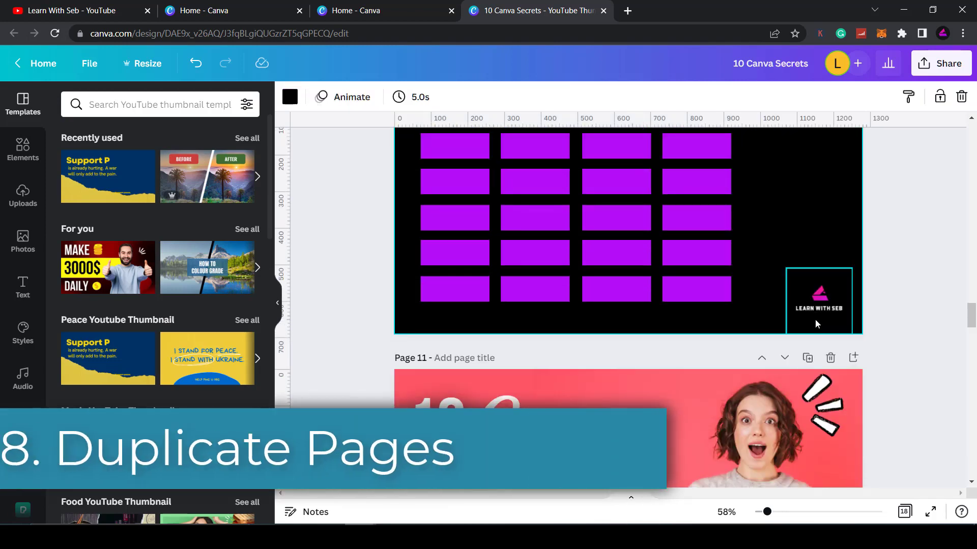
{"action": "scroll", "coordinate": [920, 287], "scroll_direction": "down", "scroll_amount": 1}
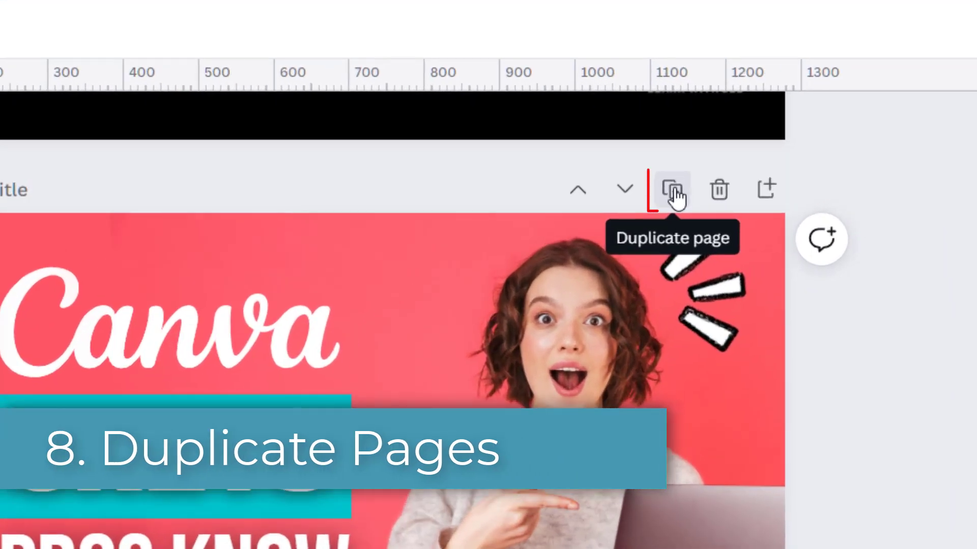
{"action": "left_click", "coordinate": [672, 190]}
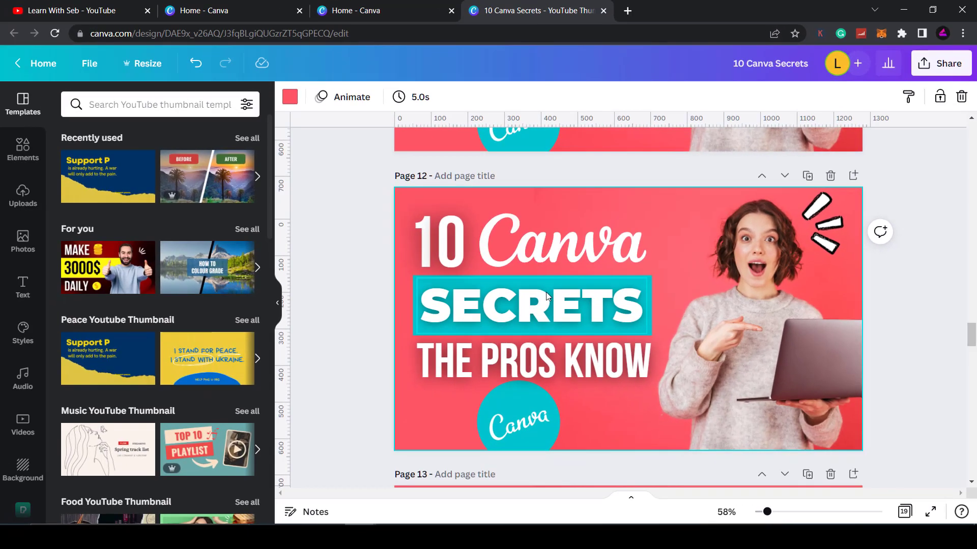
{"action": "left_click", "coordinate": [830, 176]}
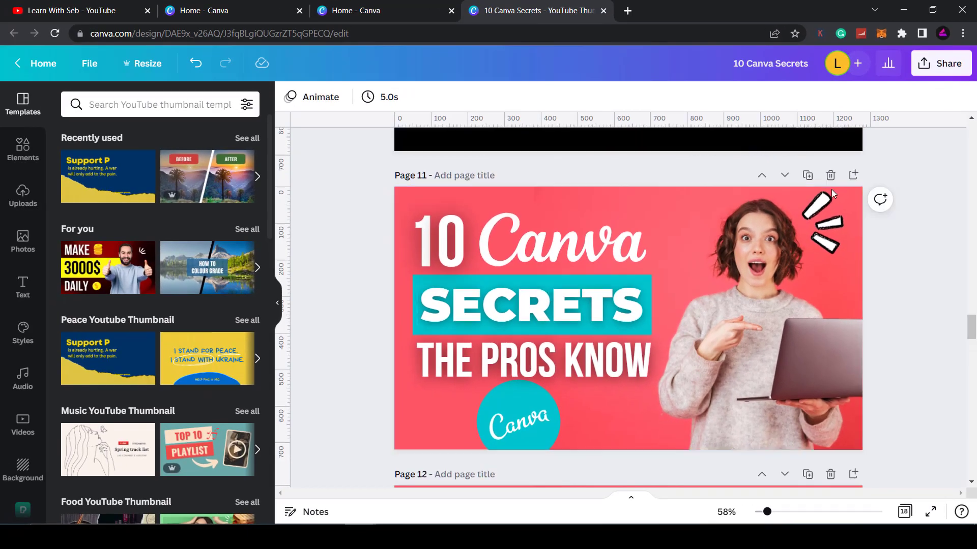
{"action": "left_click", "coordinate": [808, 175]}
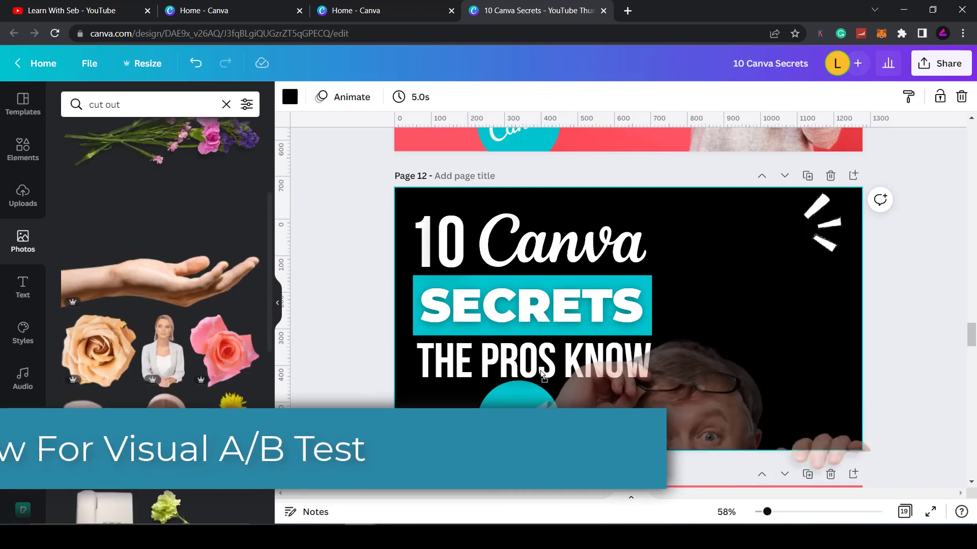
Place the cut-out man photo on Page 12, delete the top-right accent lines, and show Grid view.
{"action": "left_click_drag", "start_coordinate": [733, 382], "coordinate": [708, 364]}
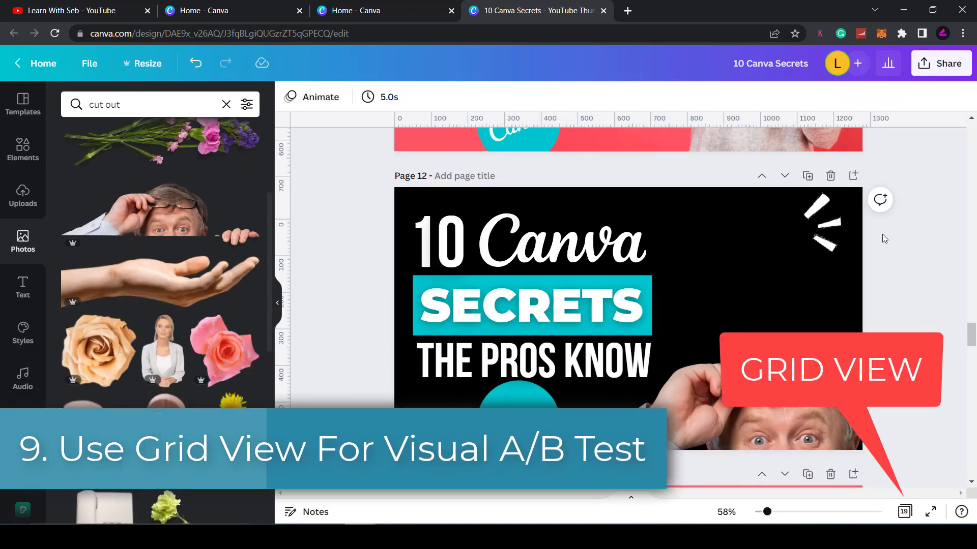
{"action": "left_click", "coordinate": [827, 226]}
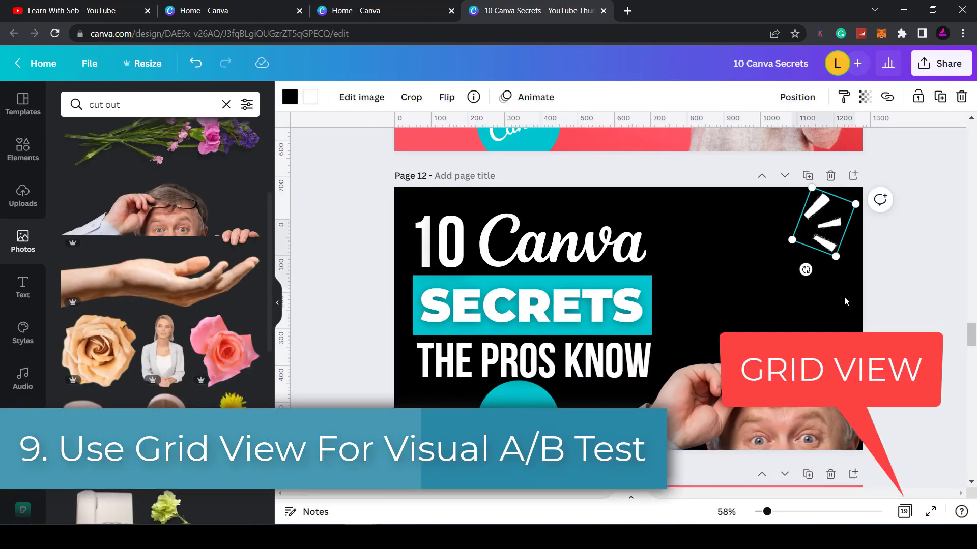
{"action": "key", "text": "Delete"}
{"action": "left_click", "coordinate": [897, 505]}
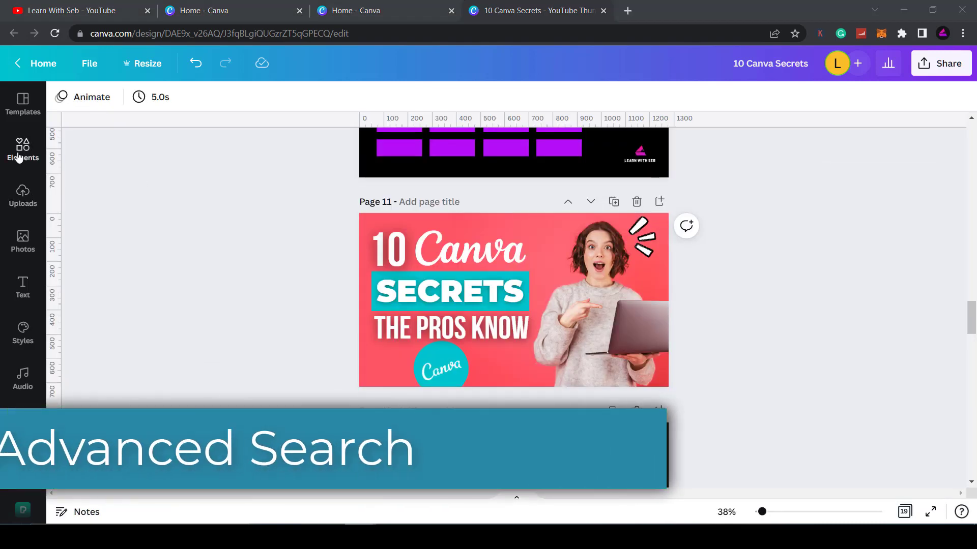
Search Elements with a pasted multi-keyword '+Letter +Frame' query.
{"action": "left_click", "coordinate": [18, 152]}
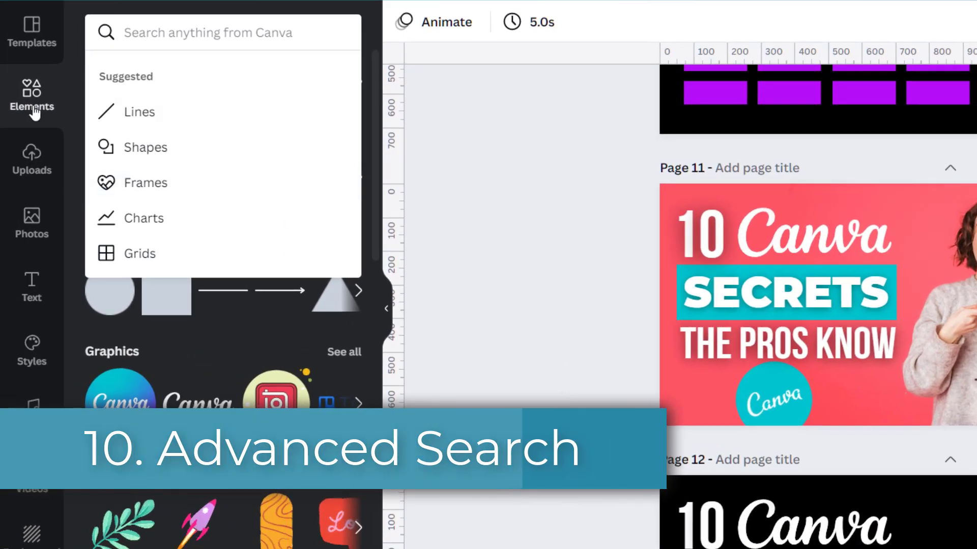
{"action": "left_click", "coordinate": [24, 158]}
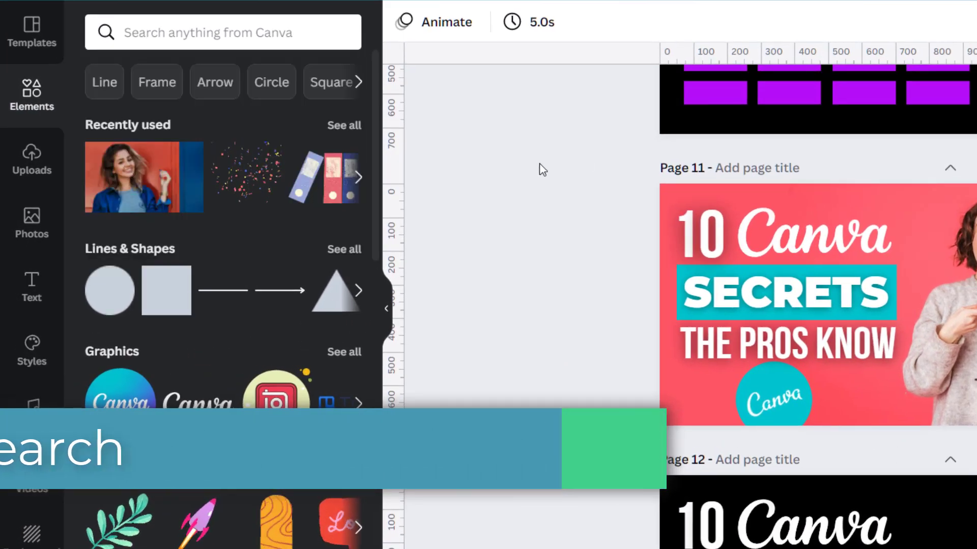
{"action": "left_click", "coordinate": [127, 34]}
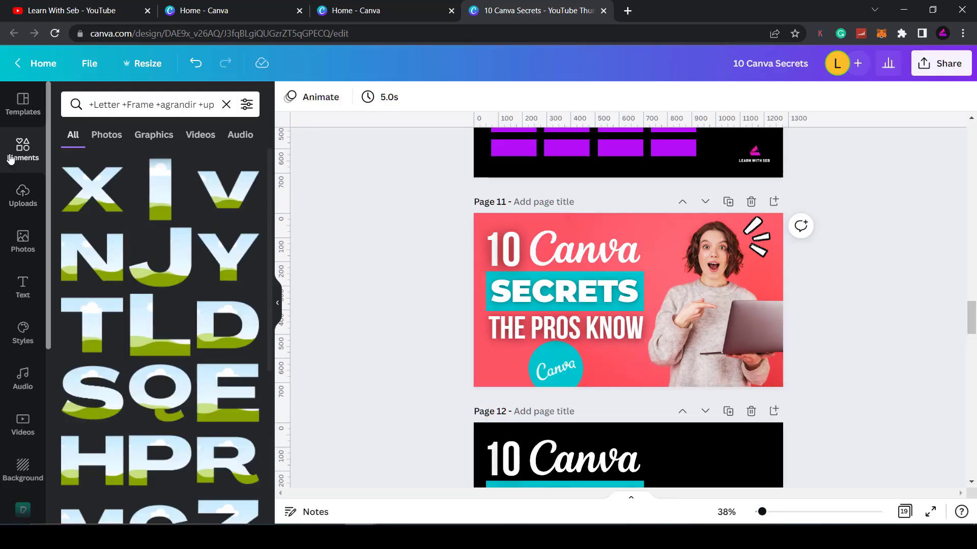
{"action": "left_click", "coordinate": [226, 106]}
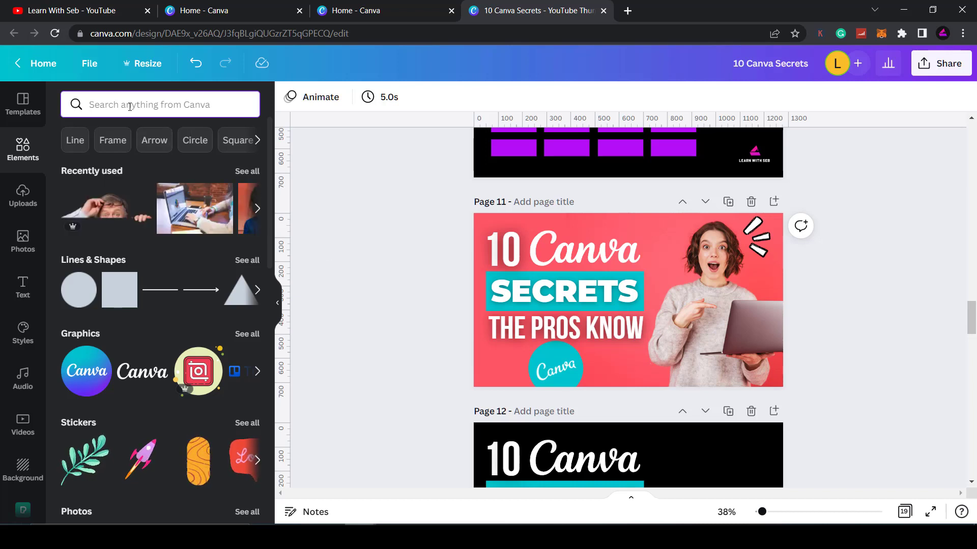
{"action": "type", "text": "+Letter +Frame +agrandir +upper"}
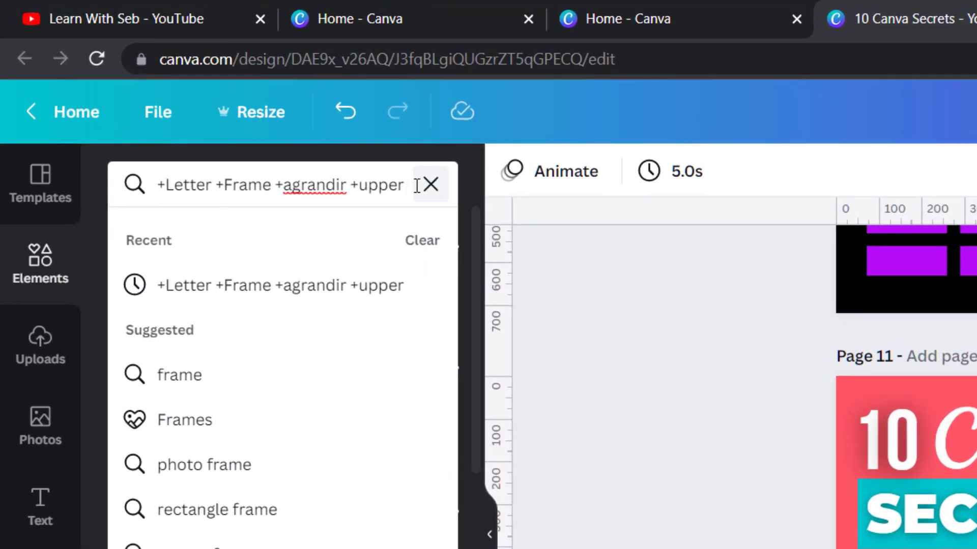
{"action": "key", "text": "Return"}
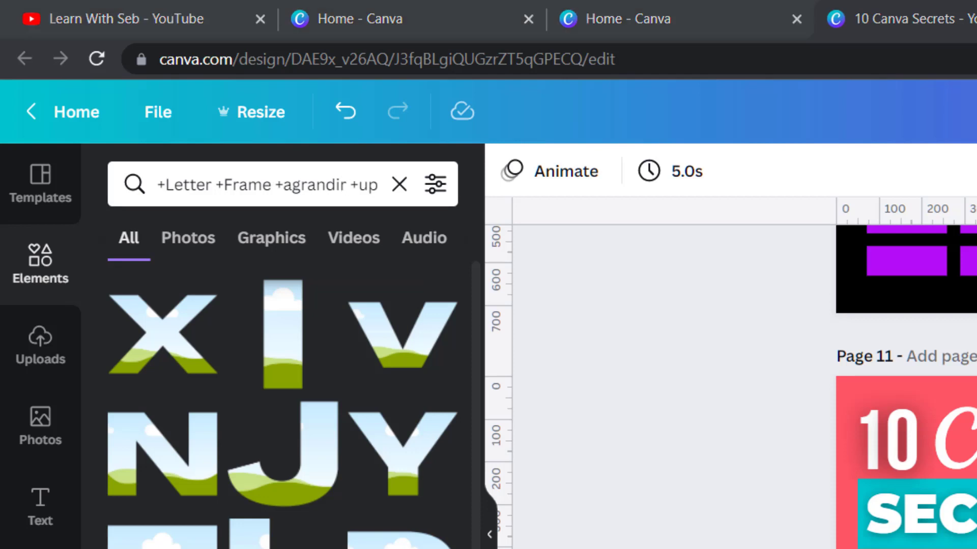
Rerun the element search as '+Letter +Frame +tropikal', then '+Letter +Frame +anton'.
{"action": "triple_click", "coordinate": [298, 184]}
{"action": "type", "text": "+Letter +Frame +tropikal"}
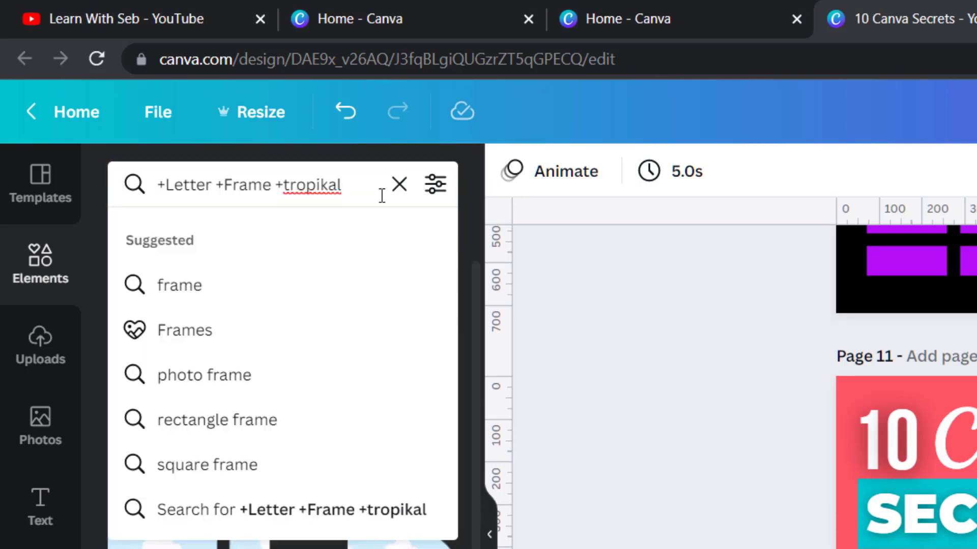
{"action": "key", "text": "Return"}
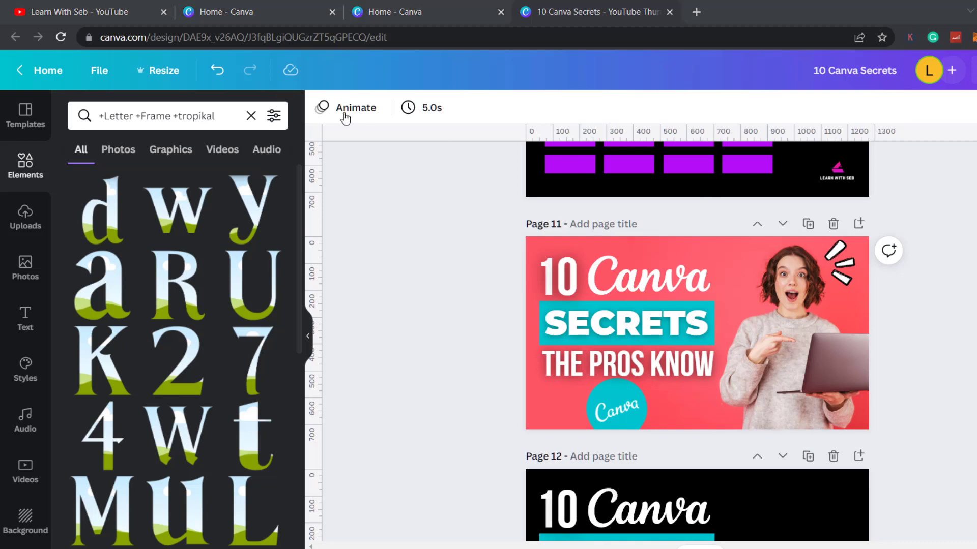
{"action": "left_click", "coordinate": [169, 117]}
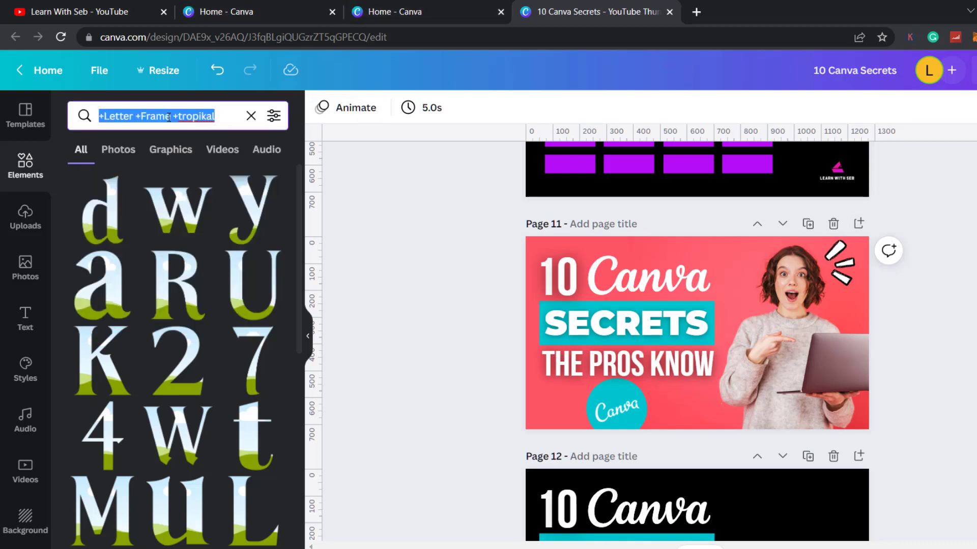
{"action": "type", "text": "+Letter +Frame +anton"}
{"action": "key", "text": "Return"}
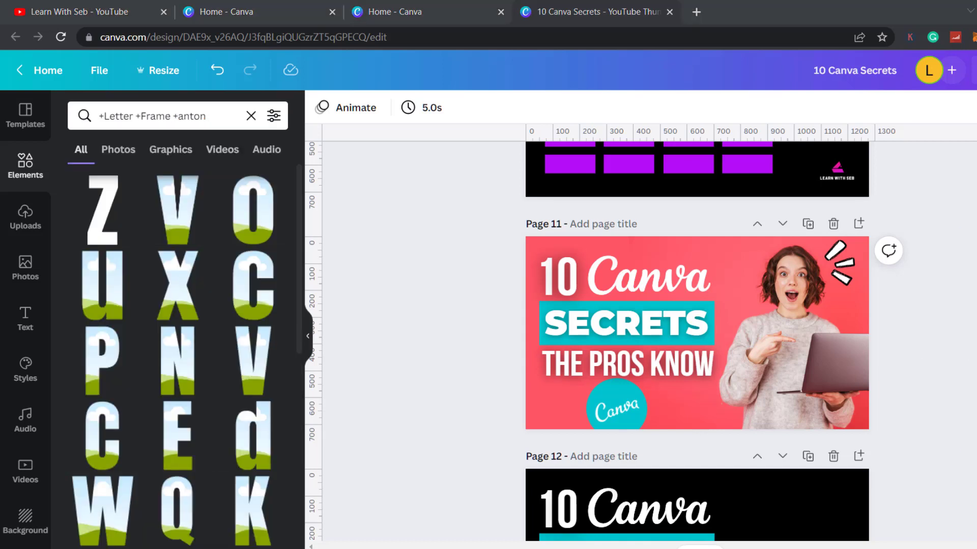
Replace the query with '+letter +doodle' and run the search.
{"action": "triple_click", "coordinate": [151, 116]}
{"action": "type", "text": "+letter +doodle"}
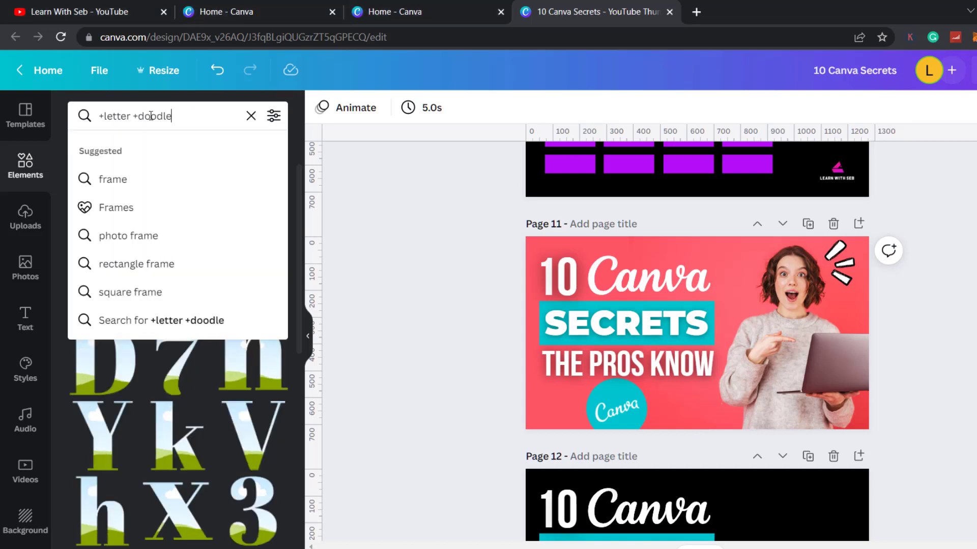
{"action": "key", "text": "Return"}
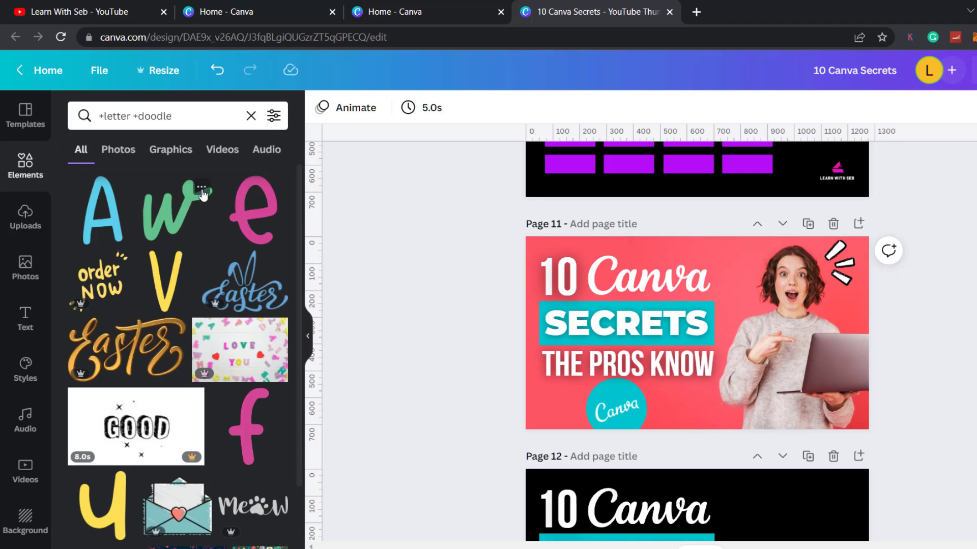
Search by the 'vibrantdoodle' keyword from the green W doodle's details, then close another result's info.
{"action": "left_click", "coordinate": [203, 190]}
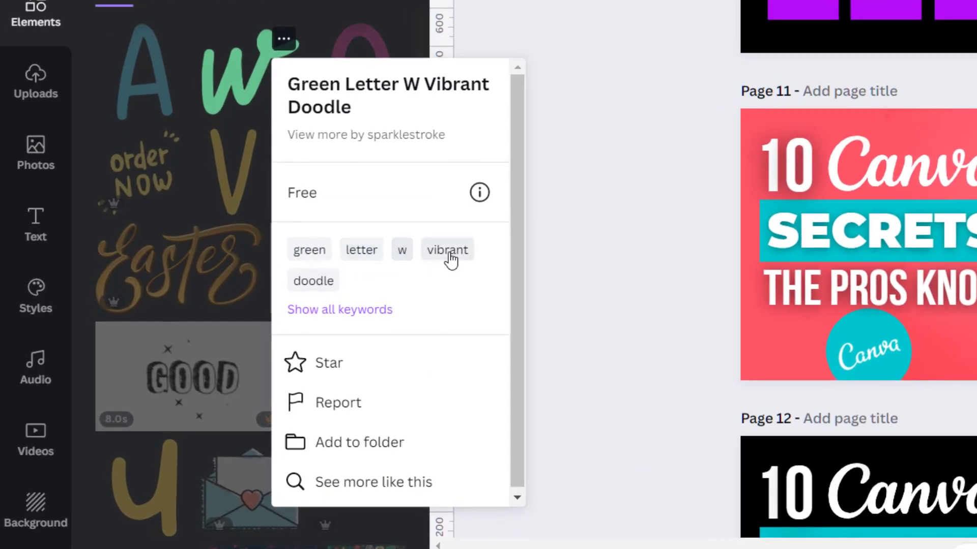
{"action": "left_click", "coordinate": [345, 311]}
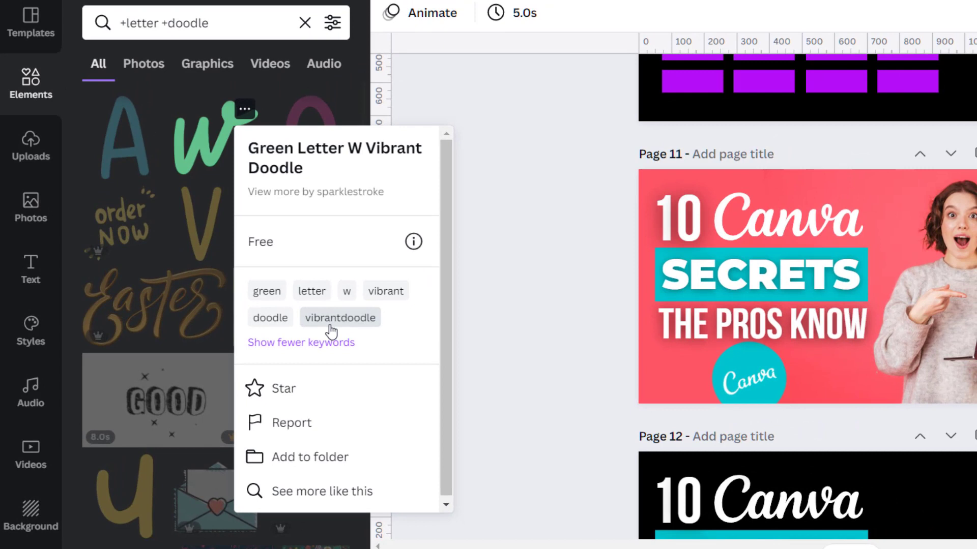
{"action": "left_click", "coordinate": [330, 327]}
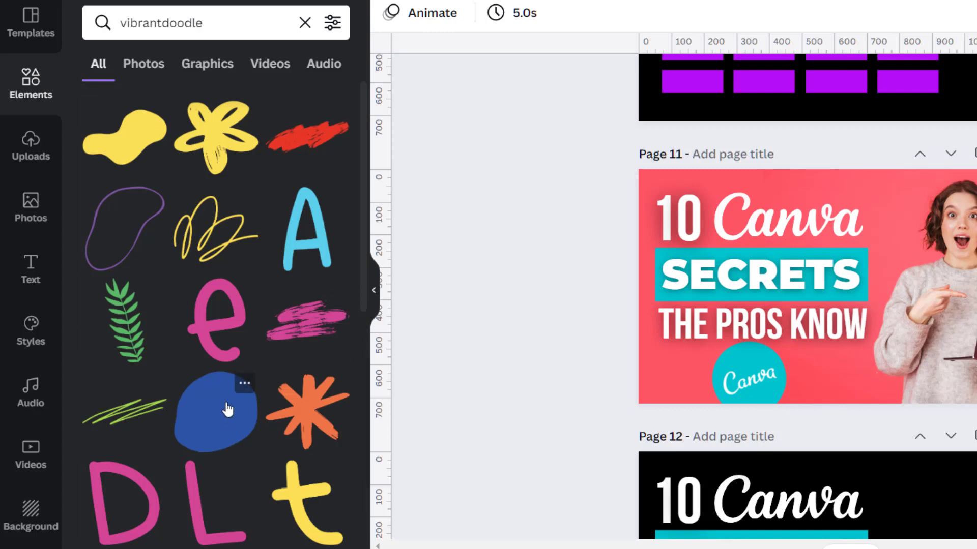
{"action": "left_click", "coordinate": [153, 383]}
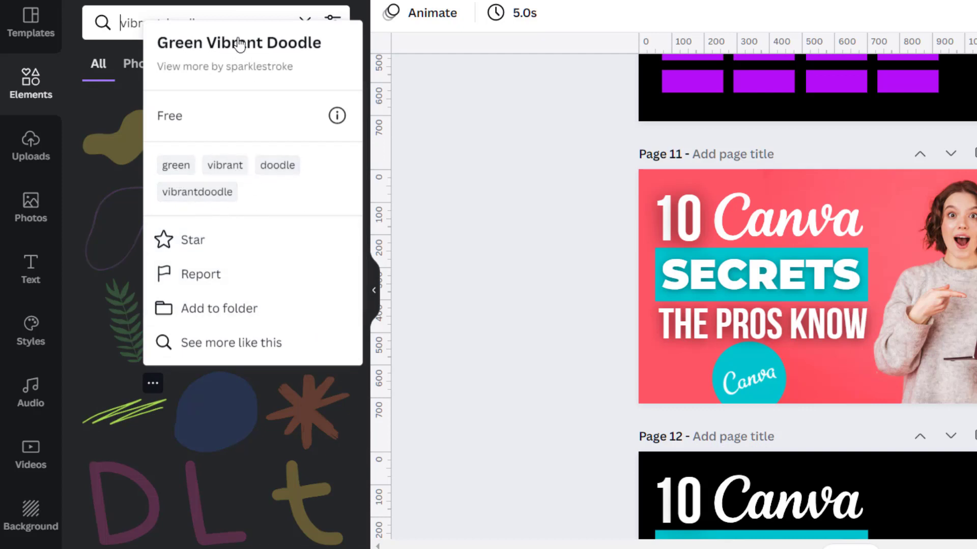
{"action": "left_click", "coordinate": [93, 100]}
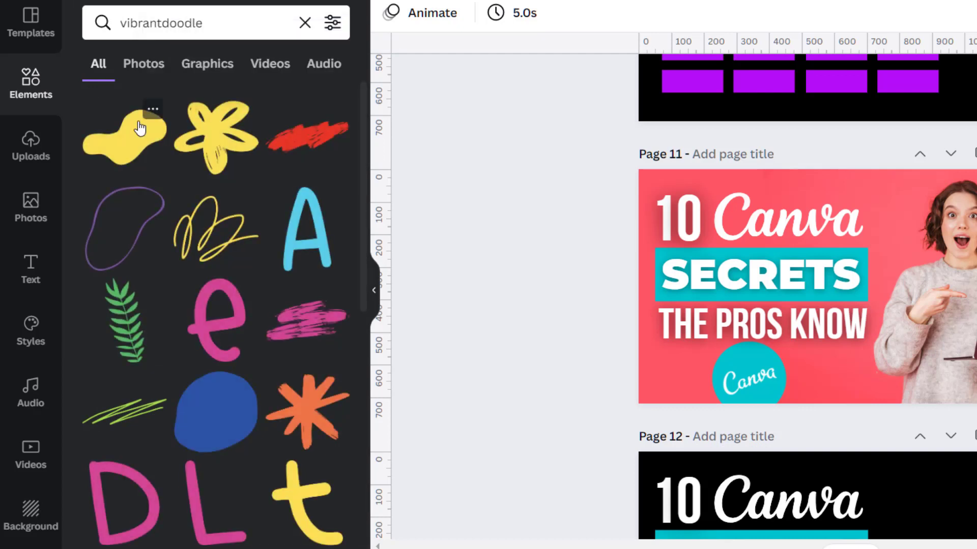
{"action": "scroll", "coordinate": [203, 223], "scroll_direction": "down", "scroll_amount": 10}
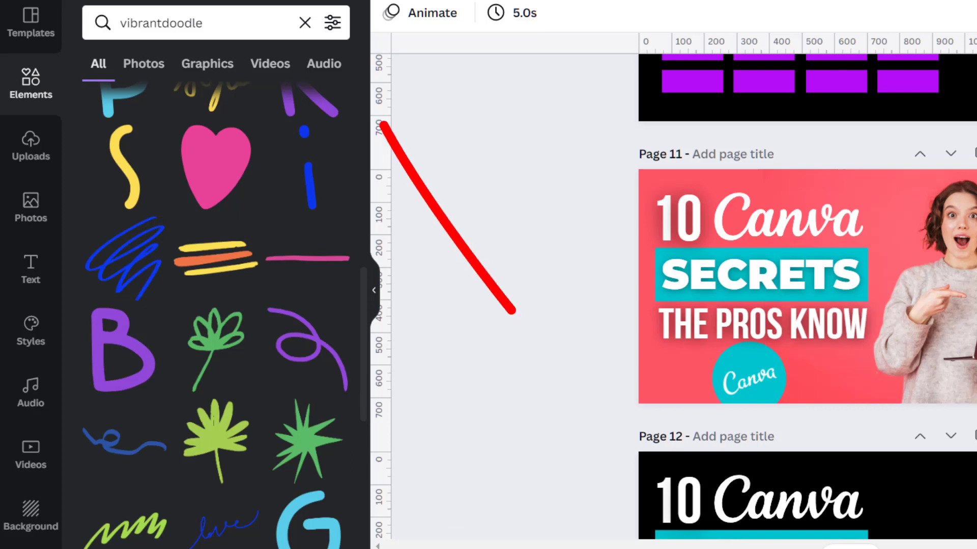
Filter the vibrantdoodle results to purple graphics.
{"action": "left_click", "coordinate": [331, 23]}
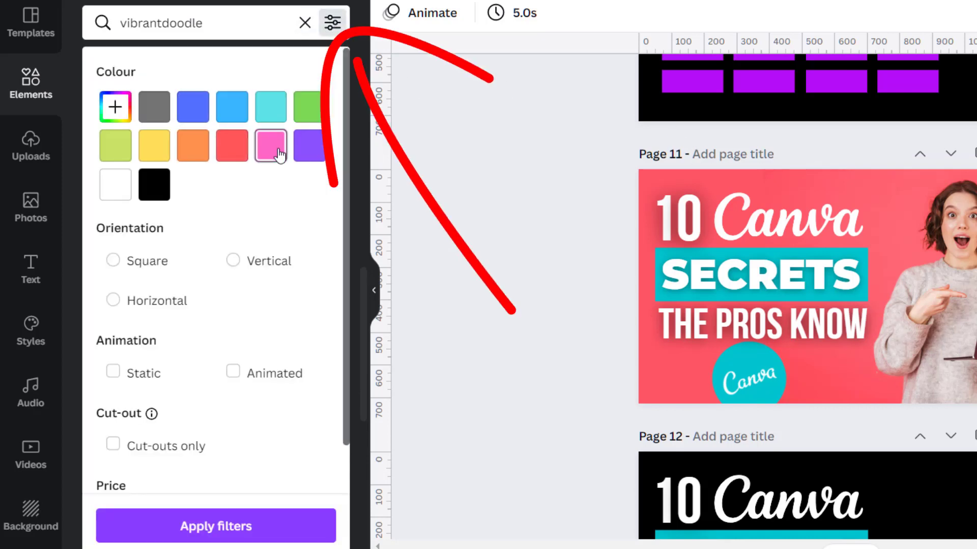
{"action": "left_click", "coordinate": [309, 145]}
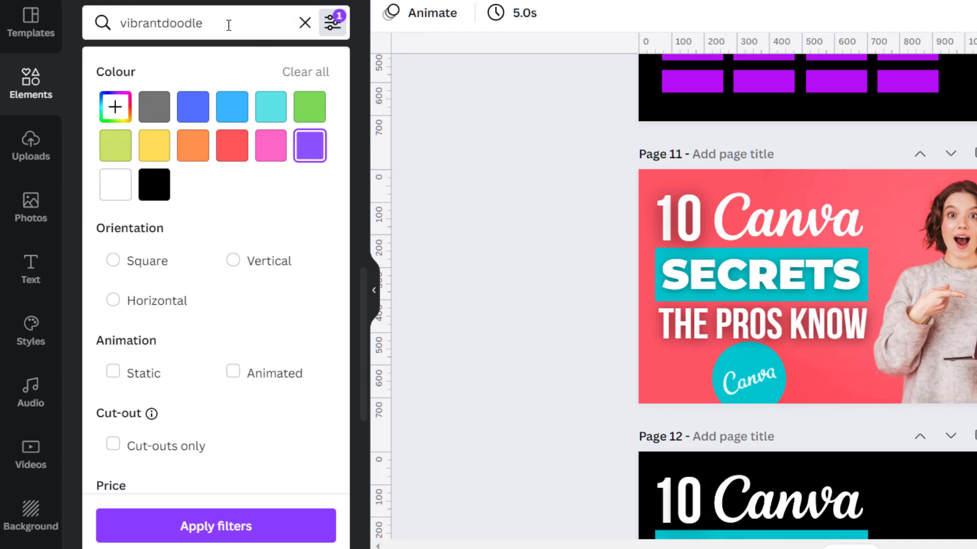
{"action": "left_click", "coordinate": [233, 529]}
Add a Cut-outs only filter to the purple search, which returns no results.
{"action": "scroll", "coordinate": [258, 204], "scroll_direction": "up", "scroll_amount": 5}
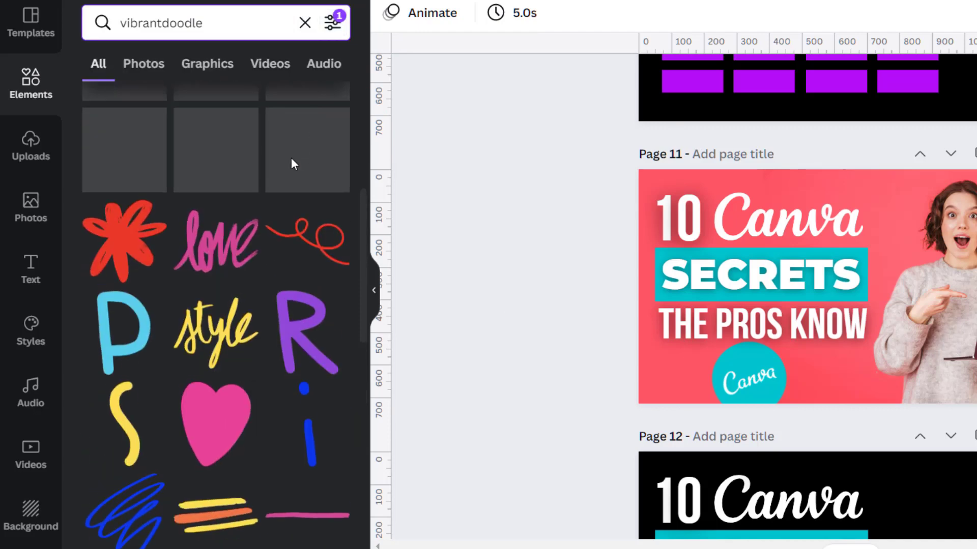
{"action": "left_click", "coordinate": [334, 25]}
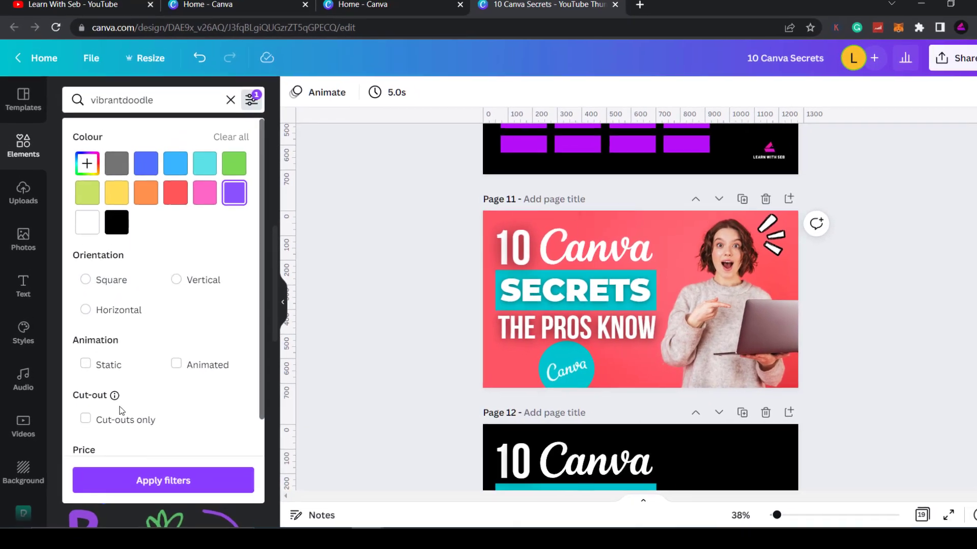
{"action": "left_click", "coordinate": [86, 418]}
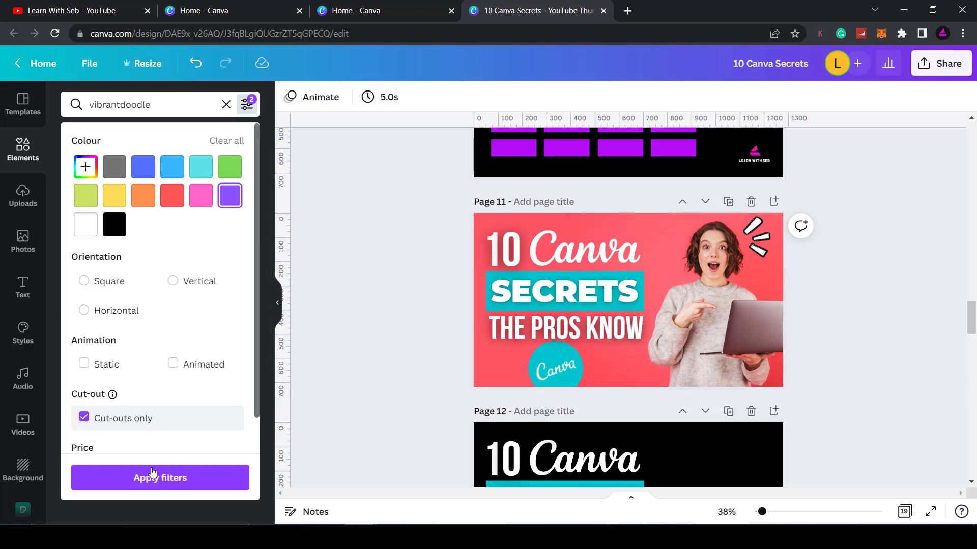
{"action": "left_click", "coordinate": [183, 480]}
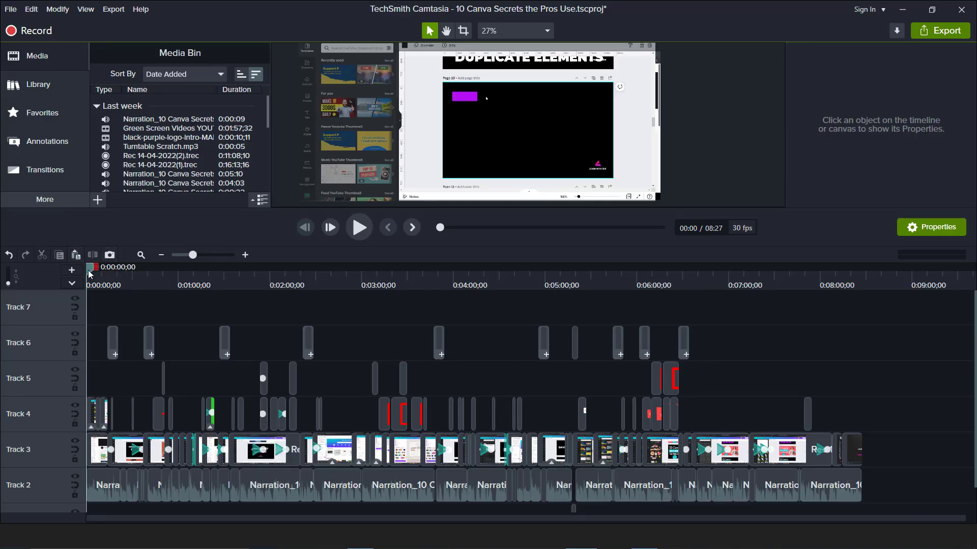
Drag the Camtasia playhead to 8:21, showing the Learn With Seb × Canva outro card.
{"action": "left_click_drag", "start_coordinate": [88, 270], "coordinate": [855, 331]}
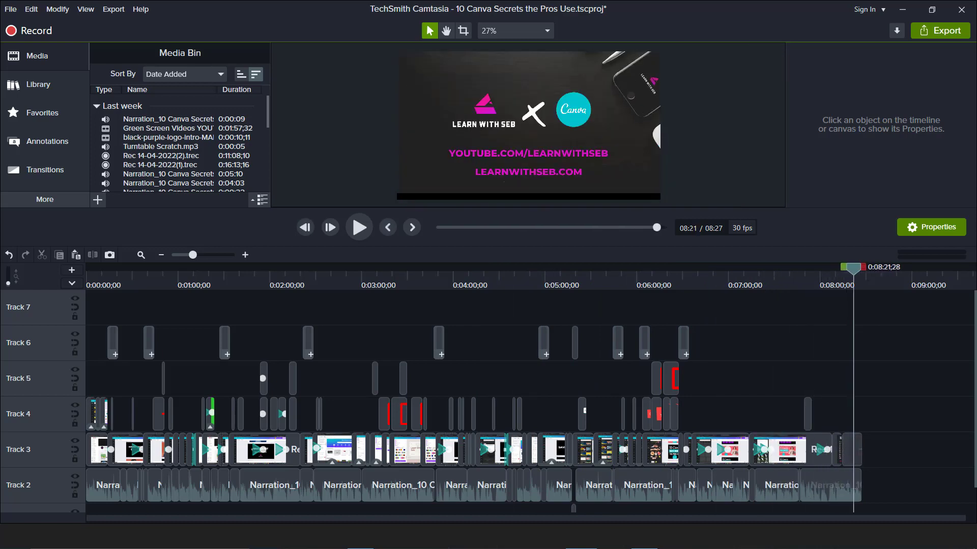